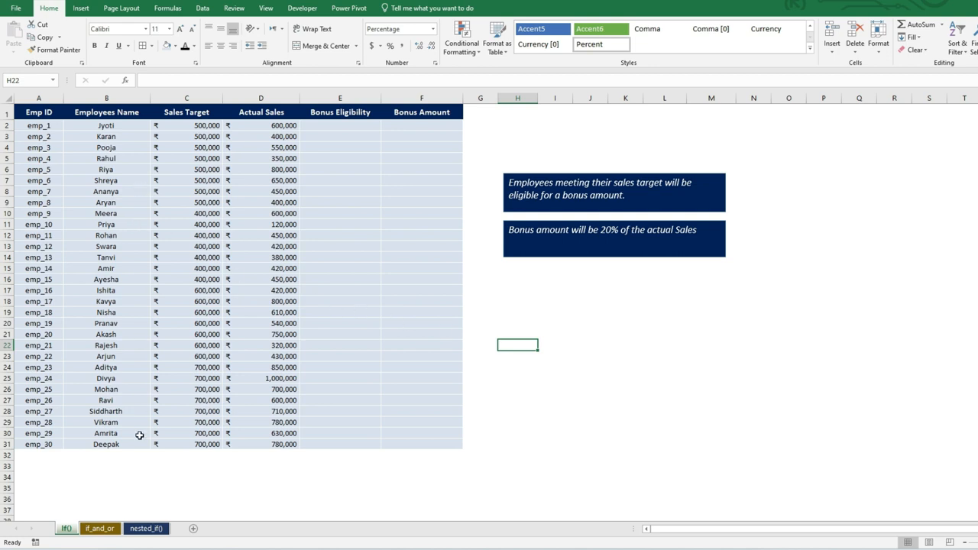
Browse the workbook's if_and_or, nested_if() and if() sheets to review their data
{"action": "left_click", "coordinate": [109, 534]}
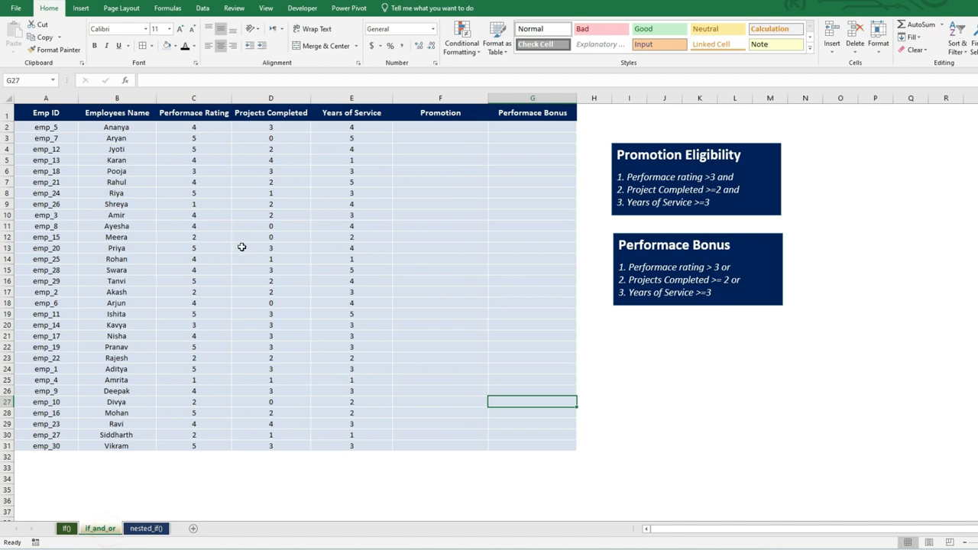
{"action": "left_click", "coordinate": [144, 529]}
{"action": "left_click_drag", "start_coordinate": [263, 123], "coordinate": [253, 437]}
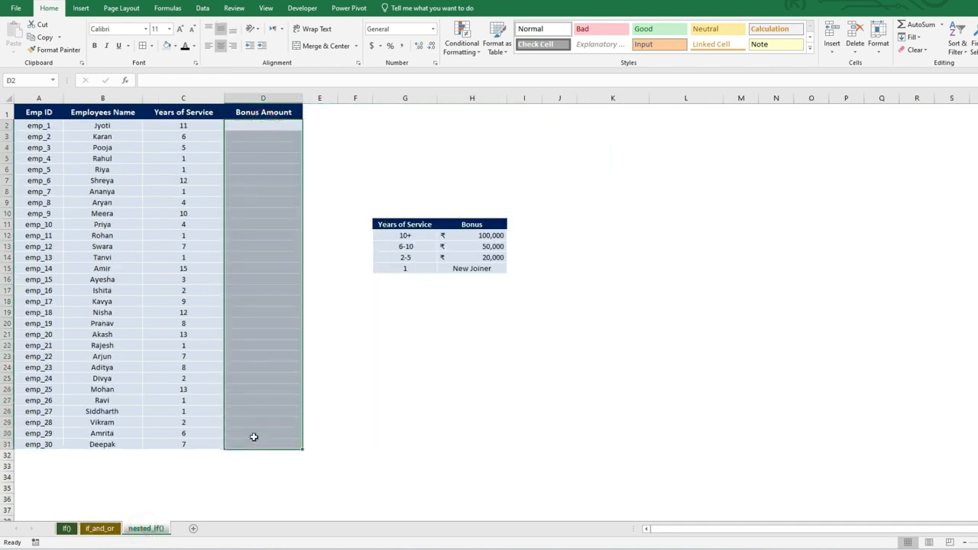
{"action": "left_click", "coordinate": [66, 528]}
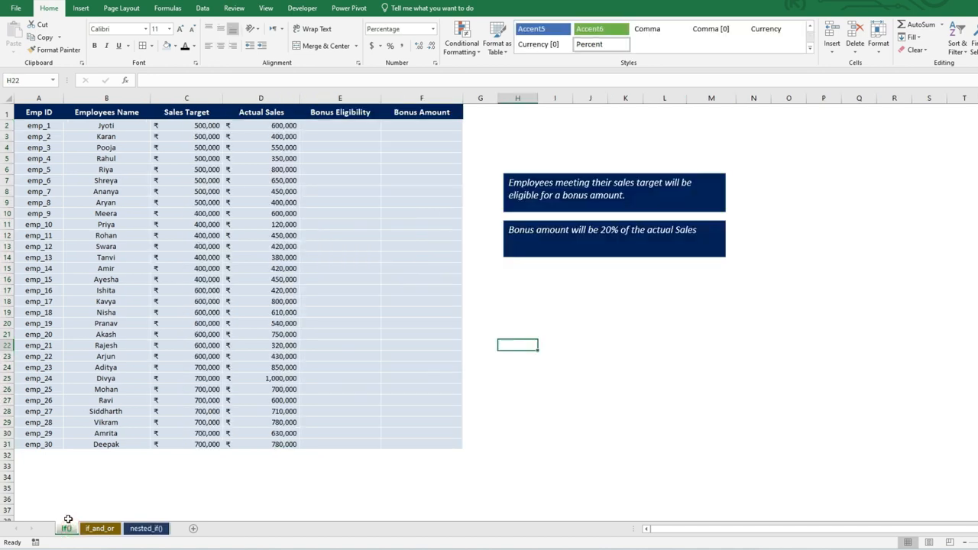
Examine the if() sheet's sales target, actual sales and bonus columns along with the bonus rules
{"action": "left_click", "coordinate": [472, 348]}
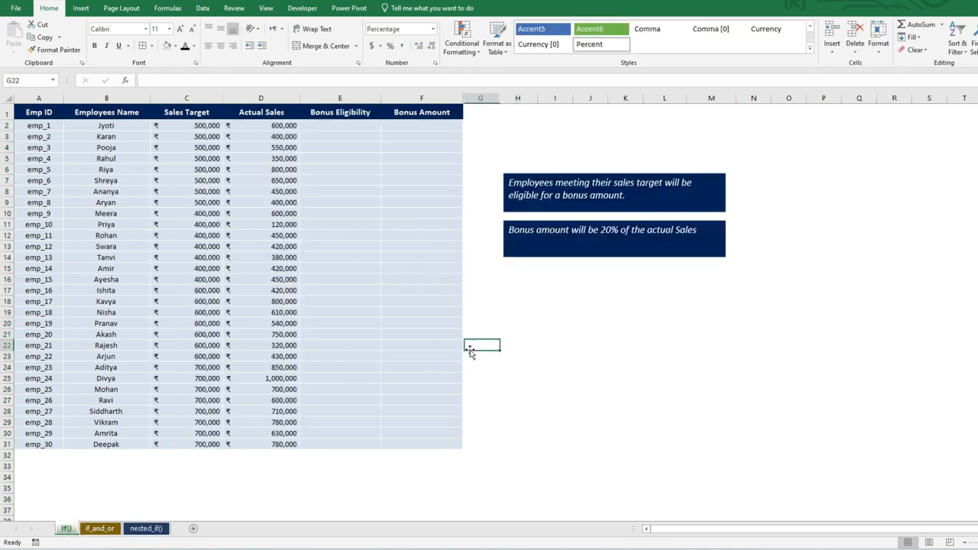
{"action": "left_click", "coordinate": [487, 310]}
{"action": "left_click", "coordinate": [475, 201]}
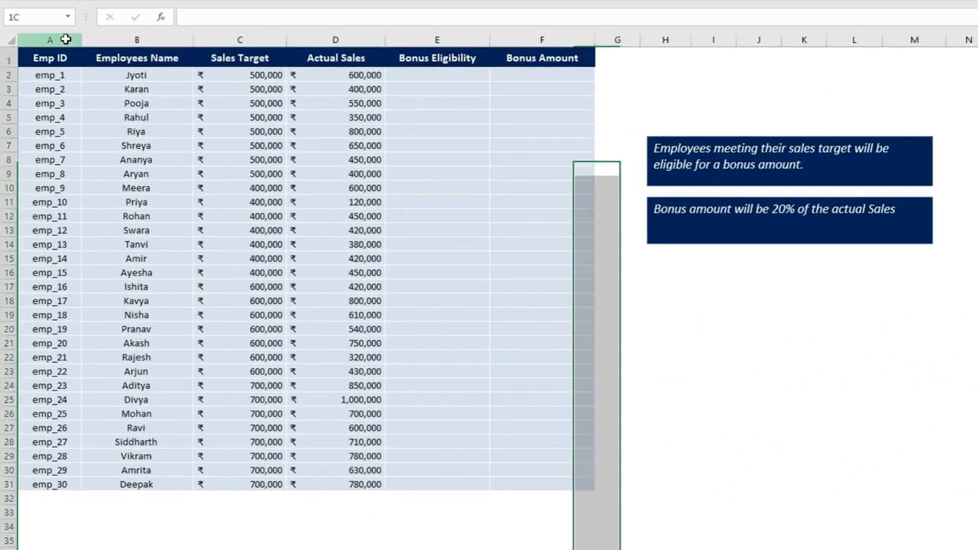
{"action": "left_click", "coordinate": [38, 98]}
{"action": "left_click", "coordinate": [136, 39]}
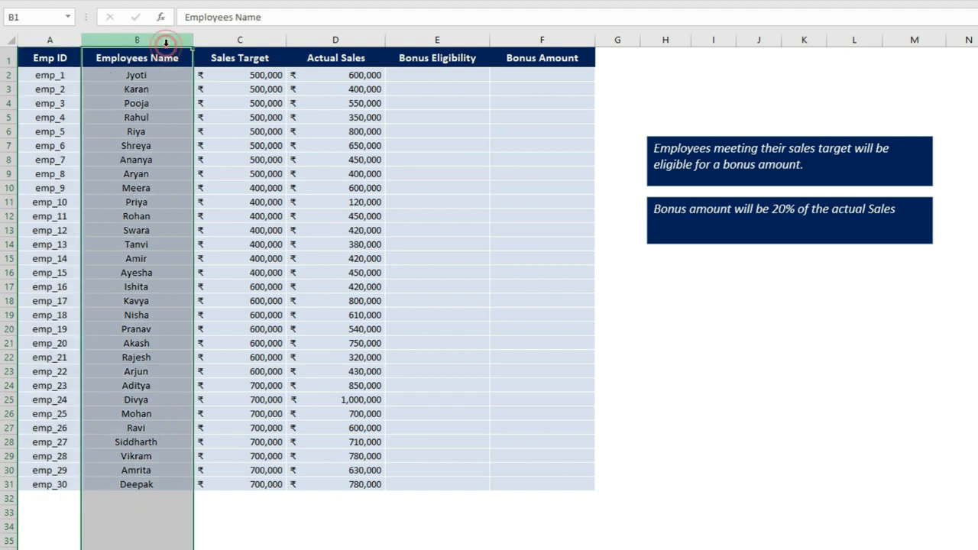
{"action": "left_click", "coordinate": [235, 39]}
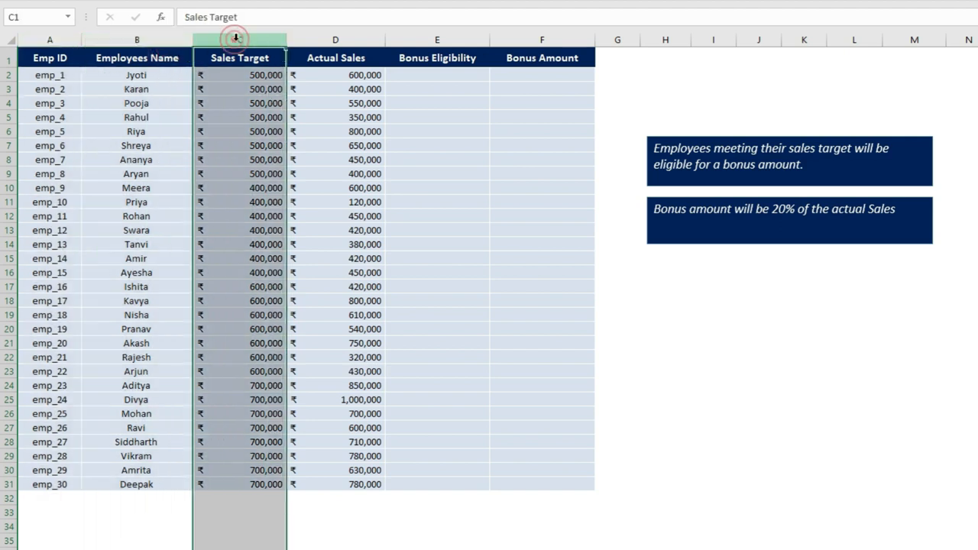
{"action": "left_click", "coordinate": [334, 39]}
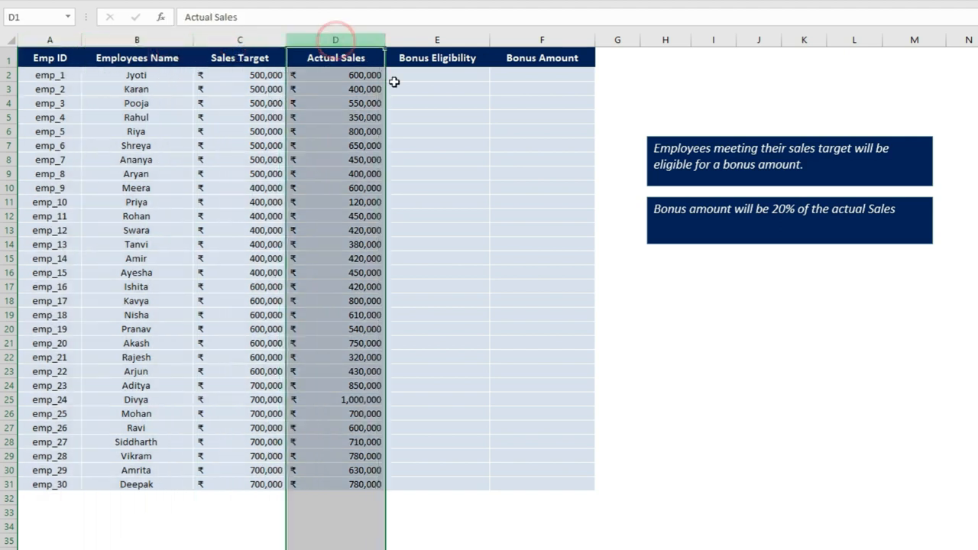
{"action": "left_click", "coordinate": [448, 76]}
{"action": "left_click", "coordinate": [542, 74]}
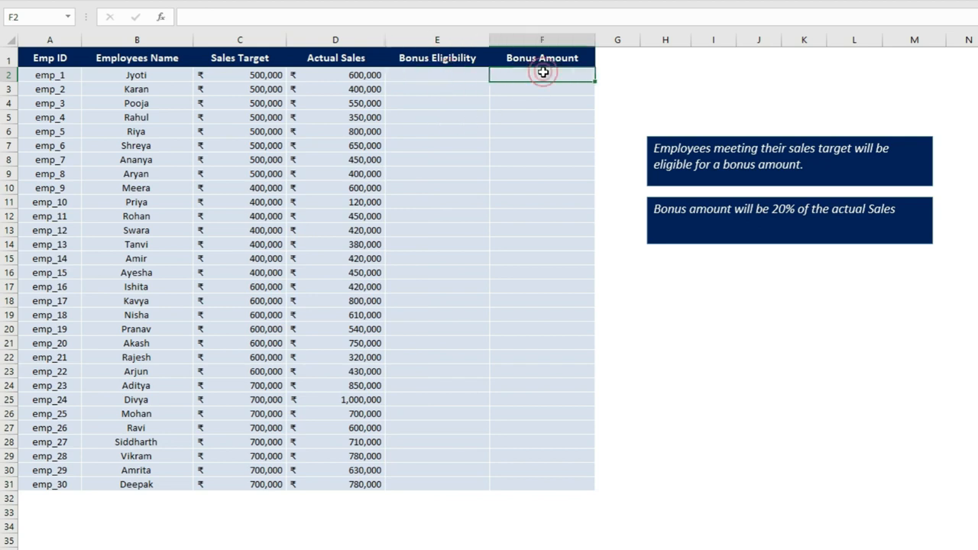
{"action": "left_click", "coordinate": [448, 76]}
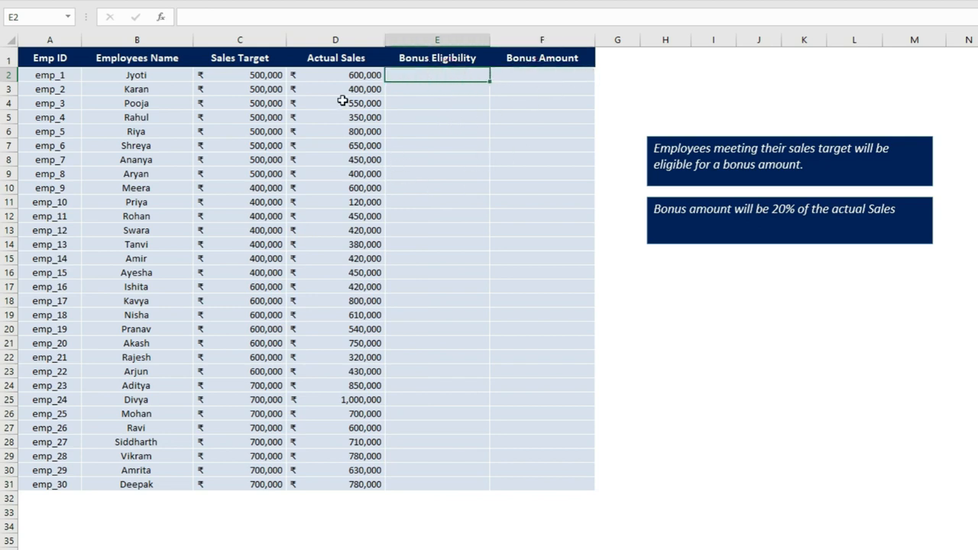
{"action": "left_click", "coordinate": [333, 76]}
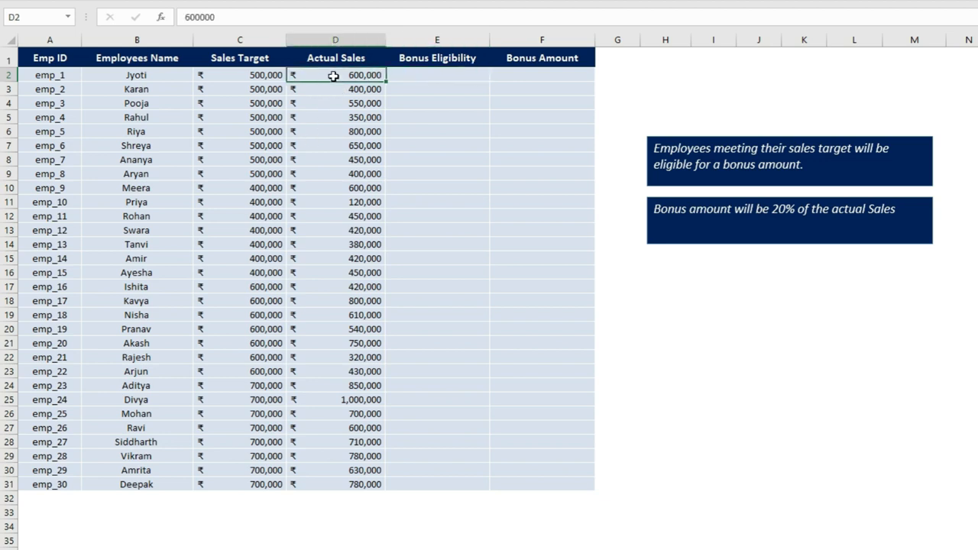
{"action": "left_click", "coordinate": [260, 74]}
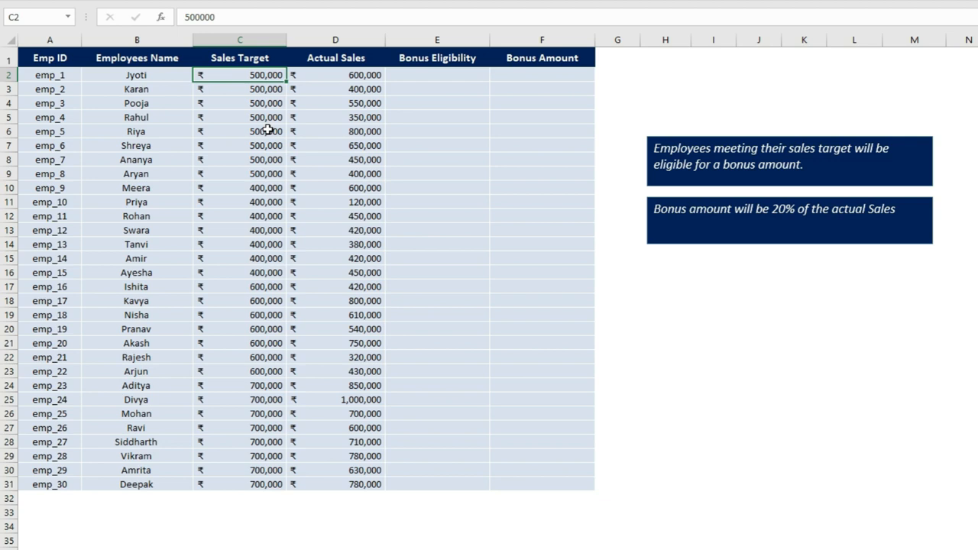
{"action": "left_click", "coordinate": [513, 76]}
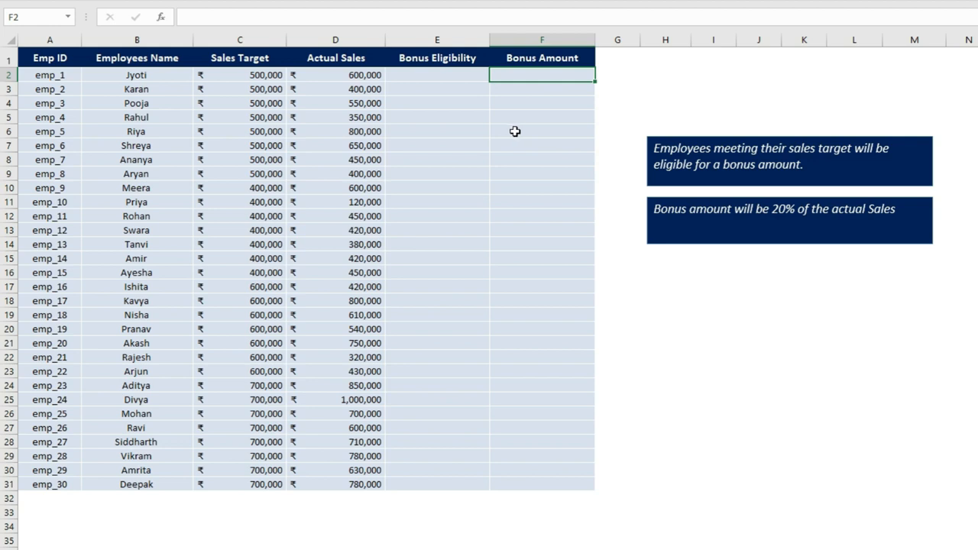
{"action": "left_click", "coordinate": [330, 75]}
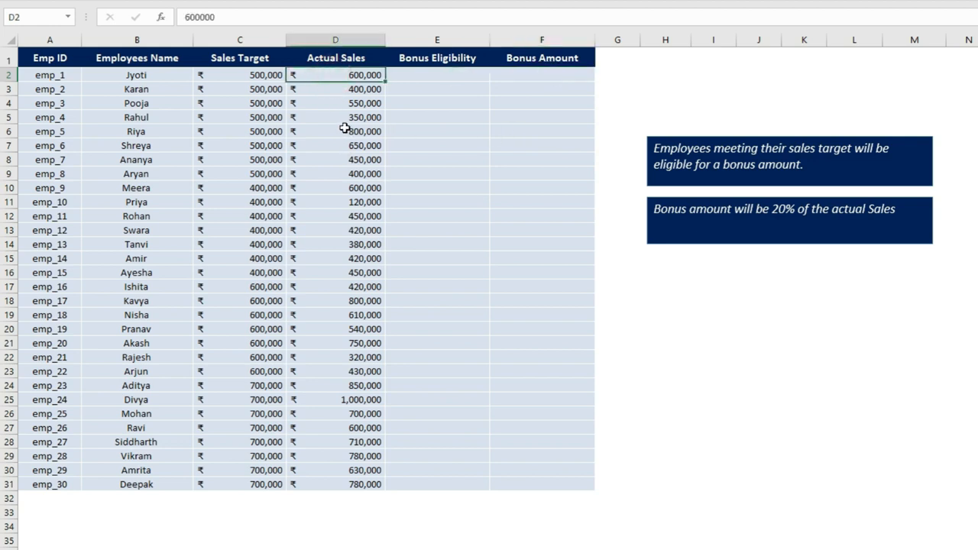
{"action": "left_click", "coordinate": [452, 75]}
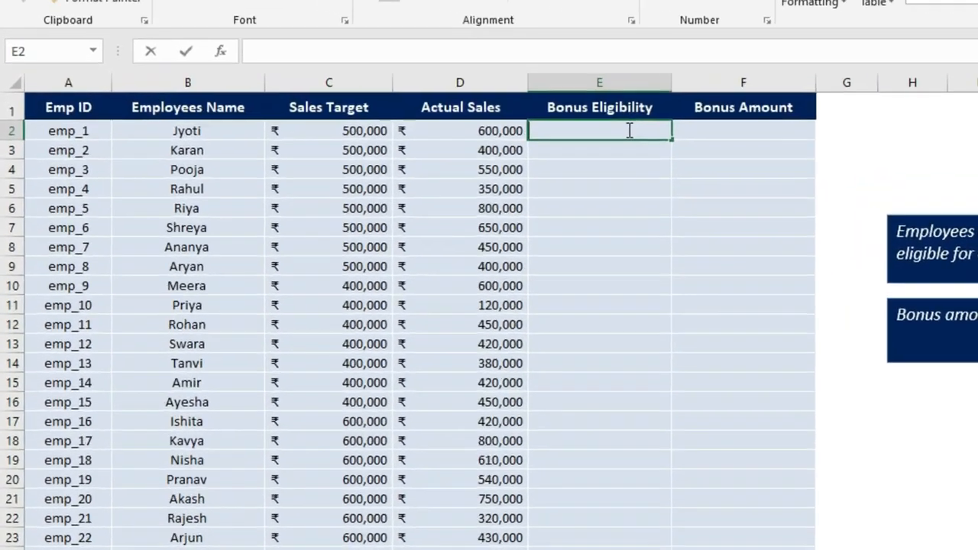
Enter =IF(D2>=C2,"Eligible","Not Eligible") in the first Bonus Eligibility cell
{"action": "type", "text": "="}
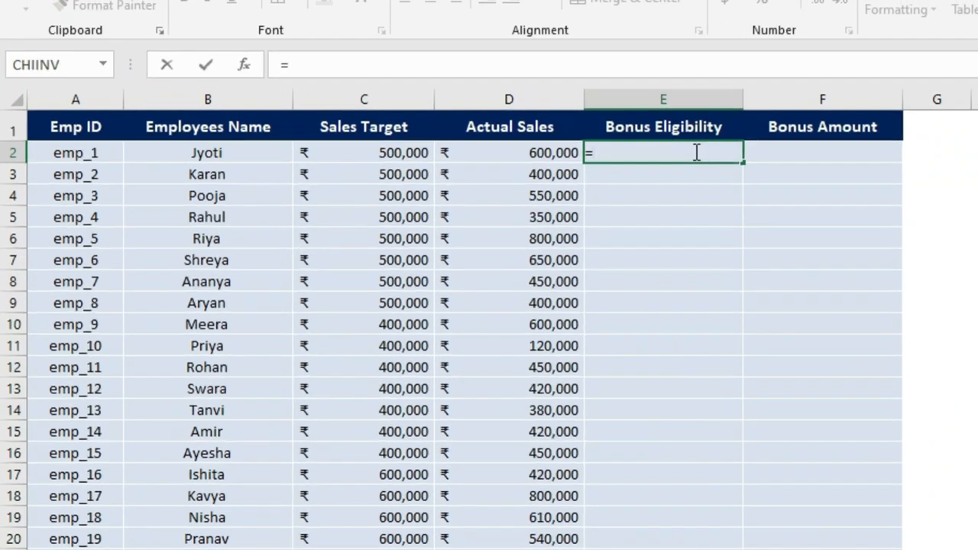
{"action": "type", "text": "if"}
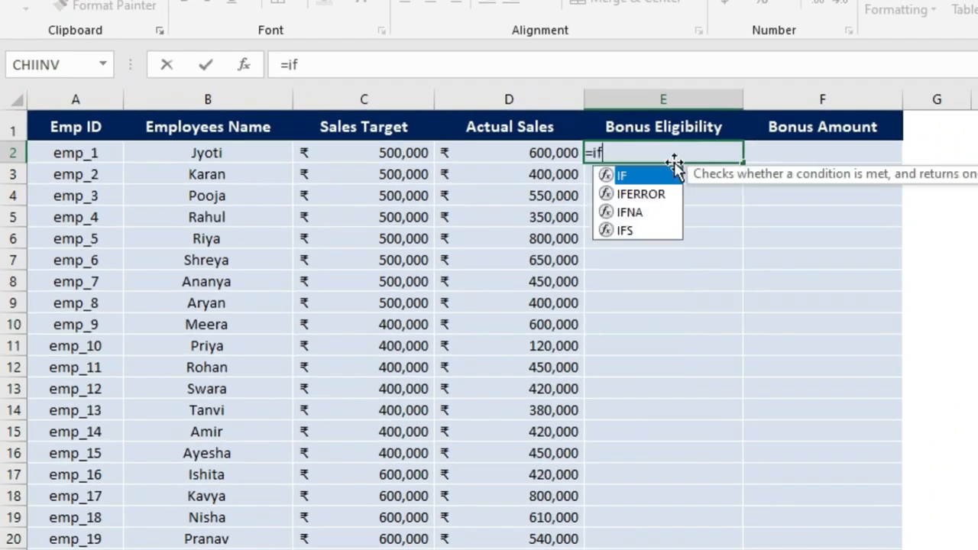
{"action": "double_click", "coordinate": [652, 168]}
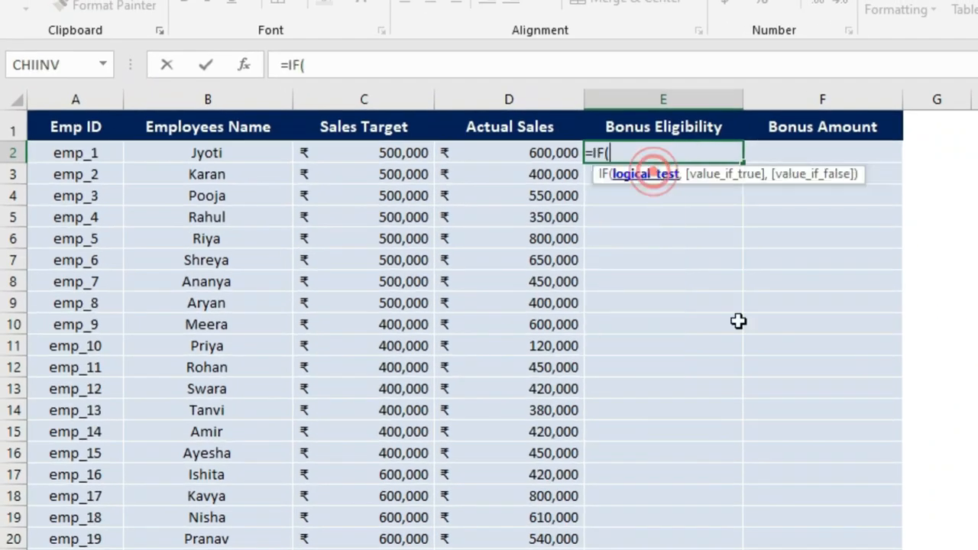
{"action": "left_click", "coordinate": [550, 153]}
{"action": "type", "text": ">"}
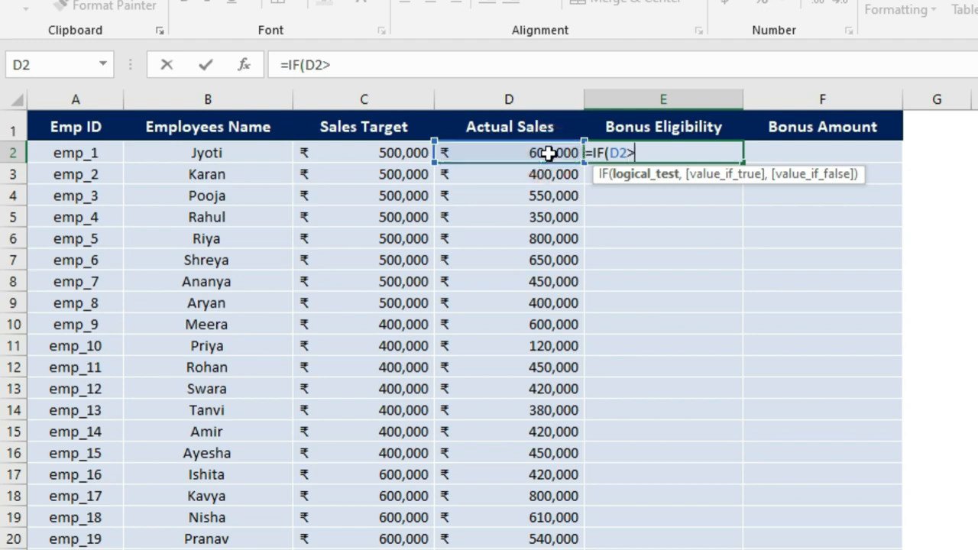
{"action": "type", "text": "="}
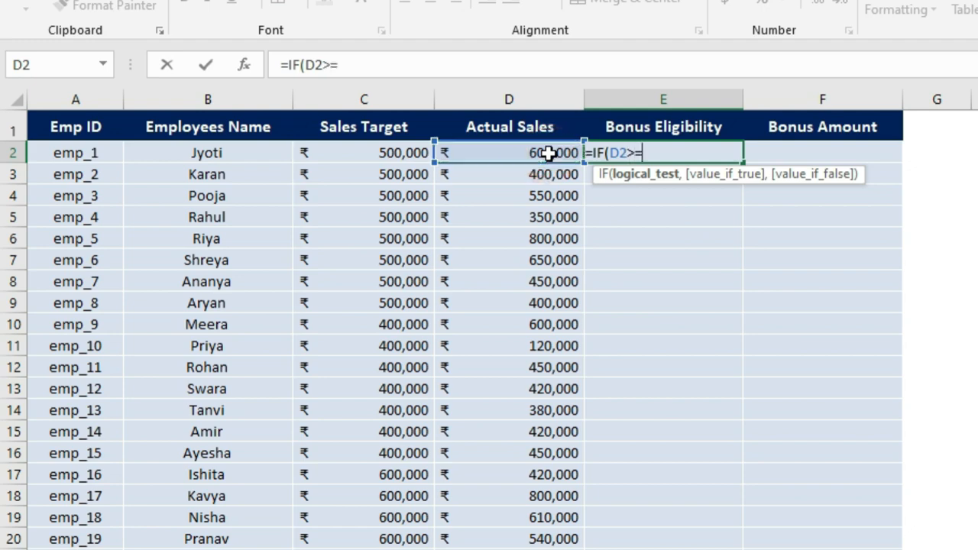
{"action": "left_click", "coordinate": [378, 153]}
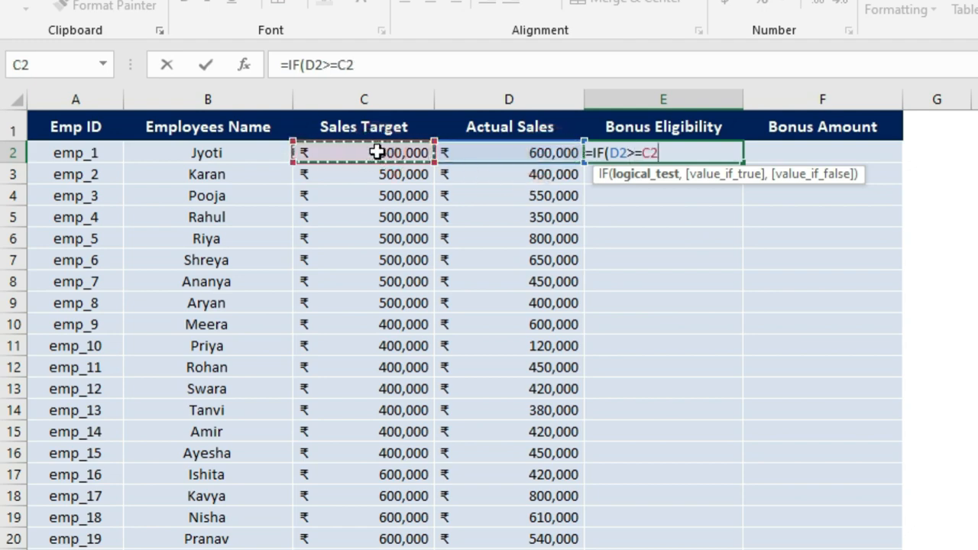
{"action": "type", "text": ","}
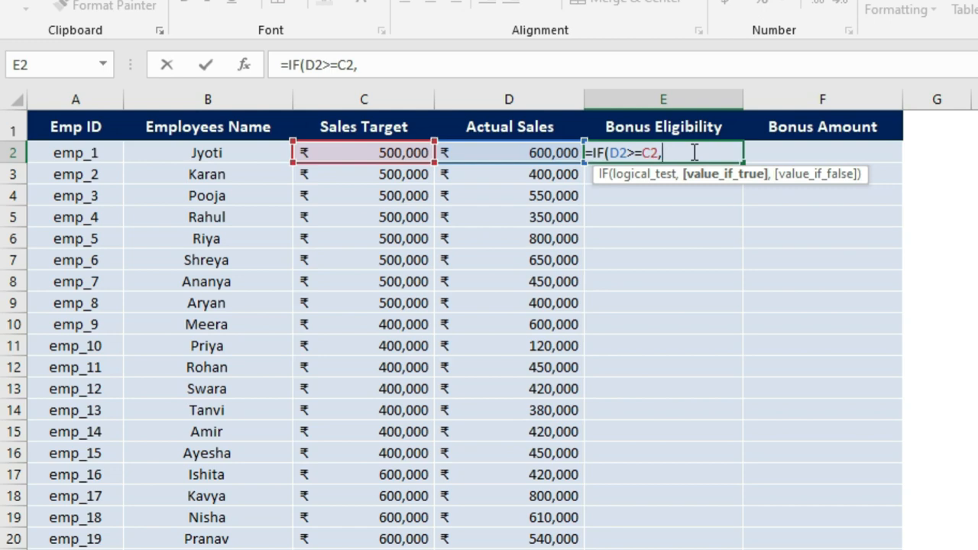
{"action": "type", "text": "Eligible"}
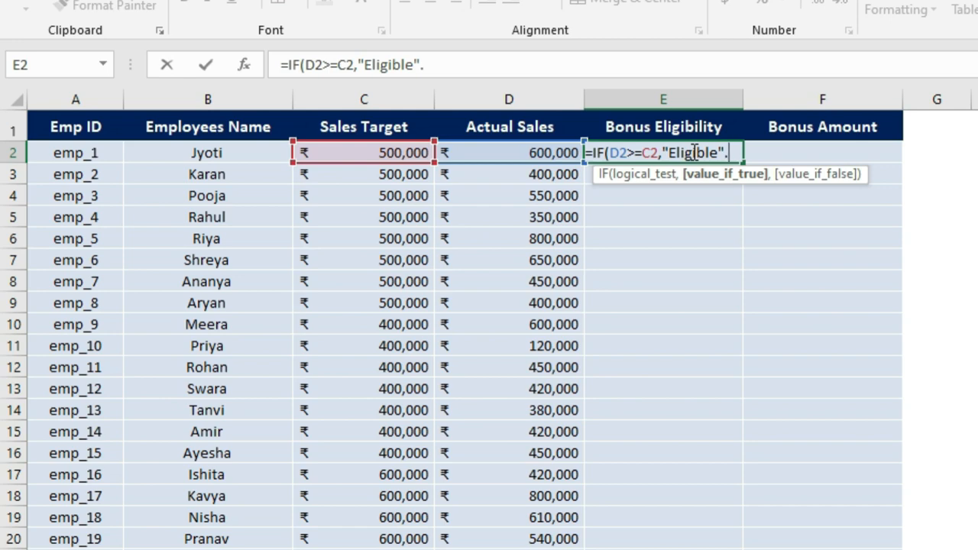
{"action": "type", "text": "\","}
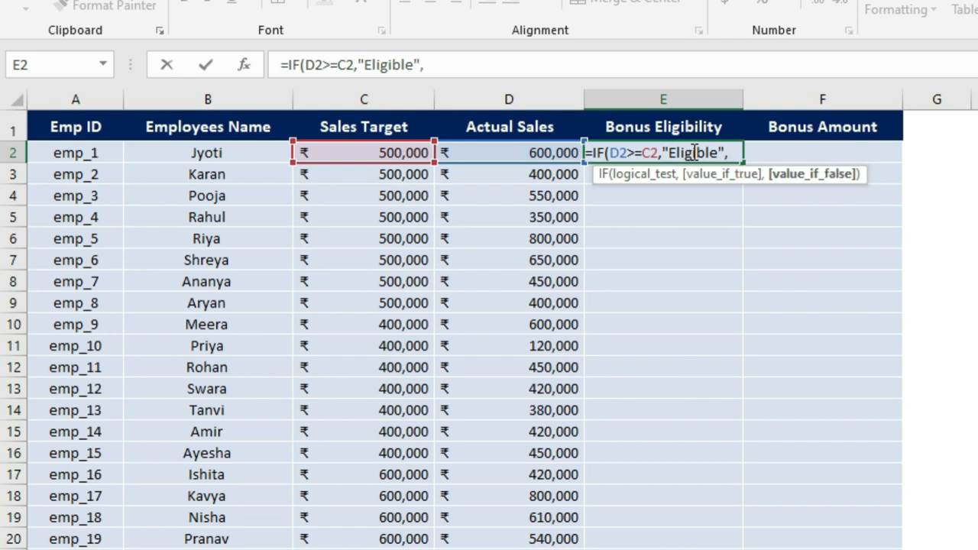
{"action": "type", "text": "\"Not E"}
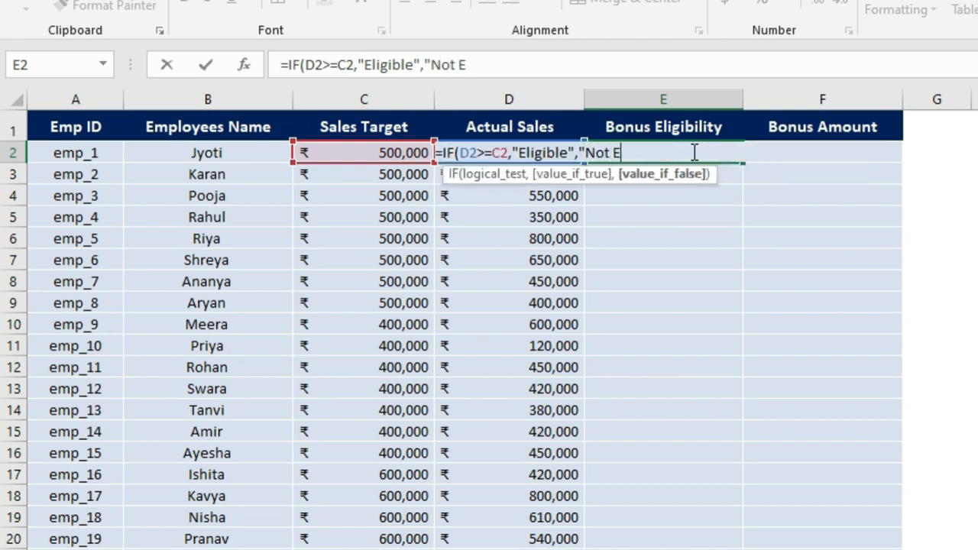
{"action": "type", "text": "ligible\")"}
{"action": "key", "text": "Return"}
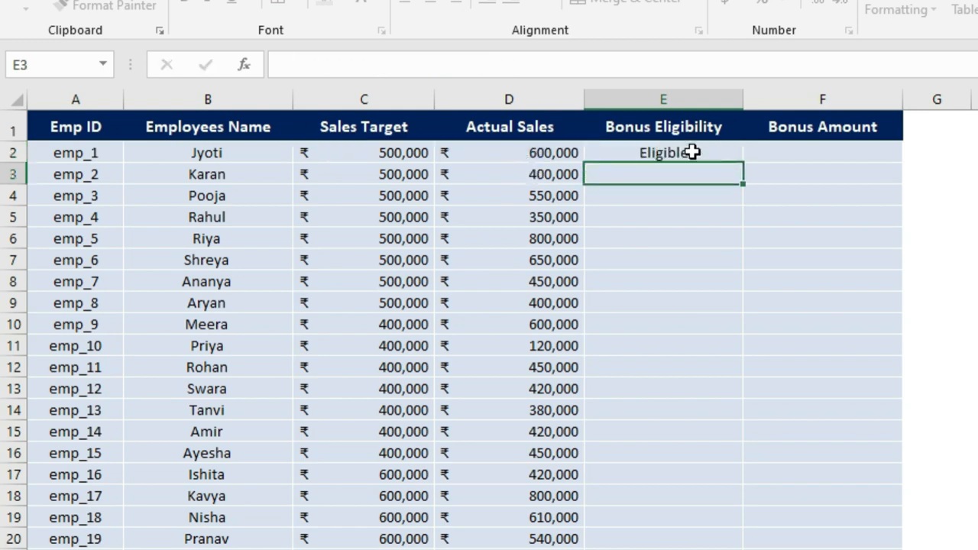
Inspect the new eligibility formula against the first employee's actual sales and sales target
{"action": "left_click", "coordinate": [655, 154]}
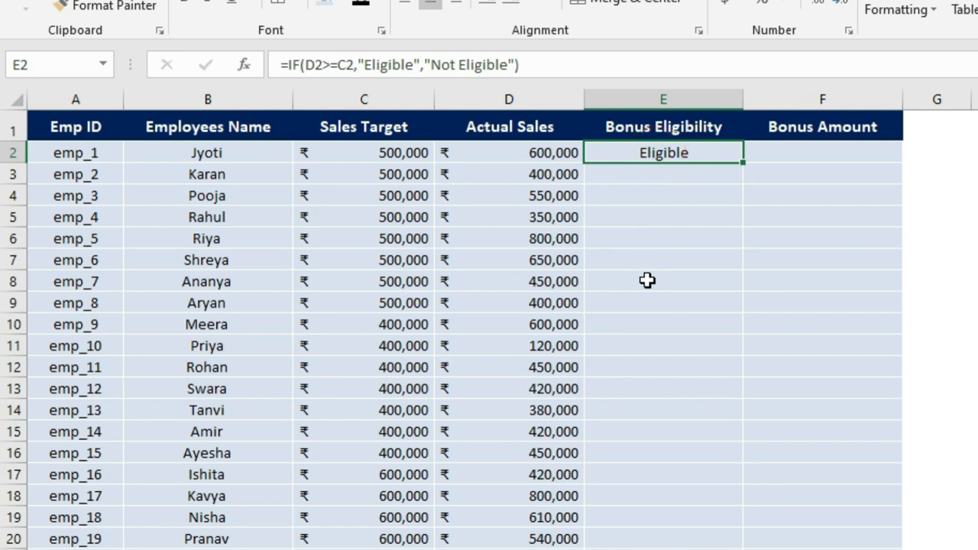
{"action": "left_click", "coordinate": [654, 155]}
{"action": "left_click", "coordinate": [519, 154]}
{"action": "left_click", "coordinate": [405, 155]}
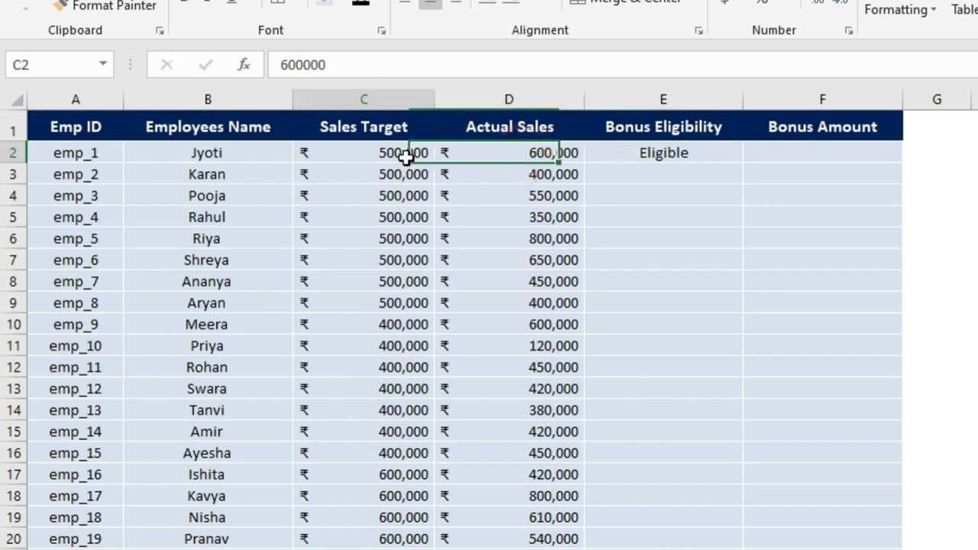
Copy the eligibility formula down the Bonus Eligibility column for all employees through row 31
{"action": "left_click", "coordinate": [699, 154]}
{"action": "left_click_drag", "start_coordinate": [740, 162], "coordinate": [742, 179]}
{"action": "left_click", "coordinate": [666, 173]}
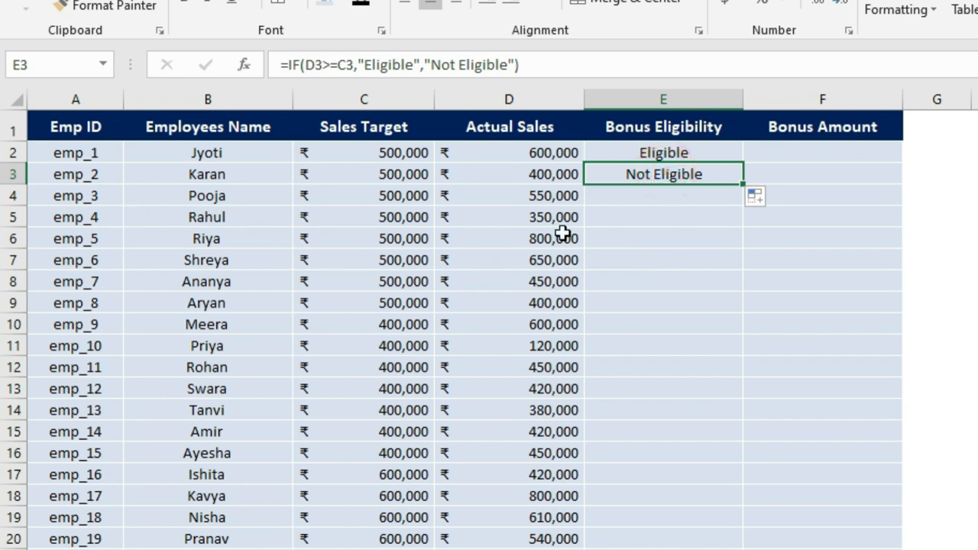
{"action": "left_click", "coordinate": [510, 175]}
{"action": "left_click", "coordinate": [425, 174]}
{"action": "left_click", "coordinate": [588, 173]}
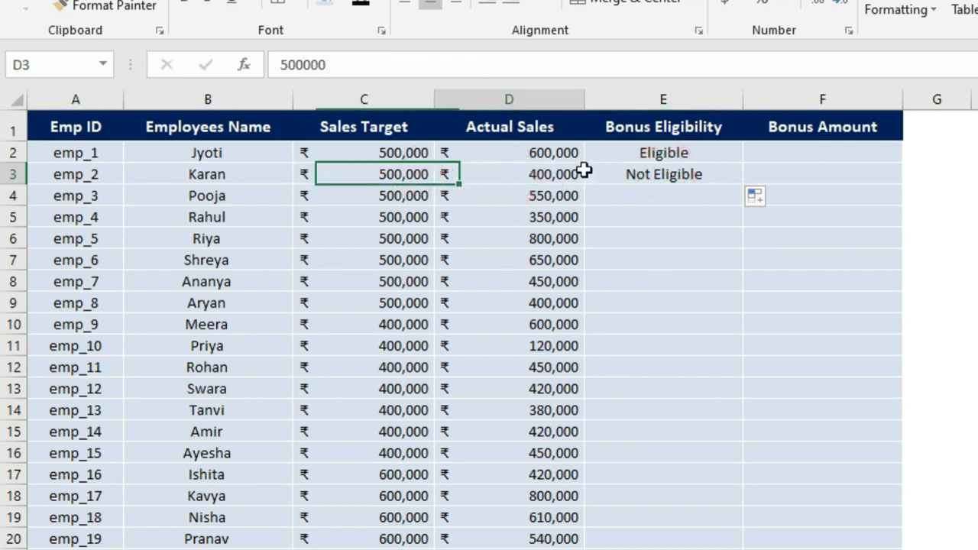
{"action": "left_click", "coordinate": [716, 174]}
{"action": "double_click", "coordinate": [742, 188]}
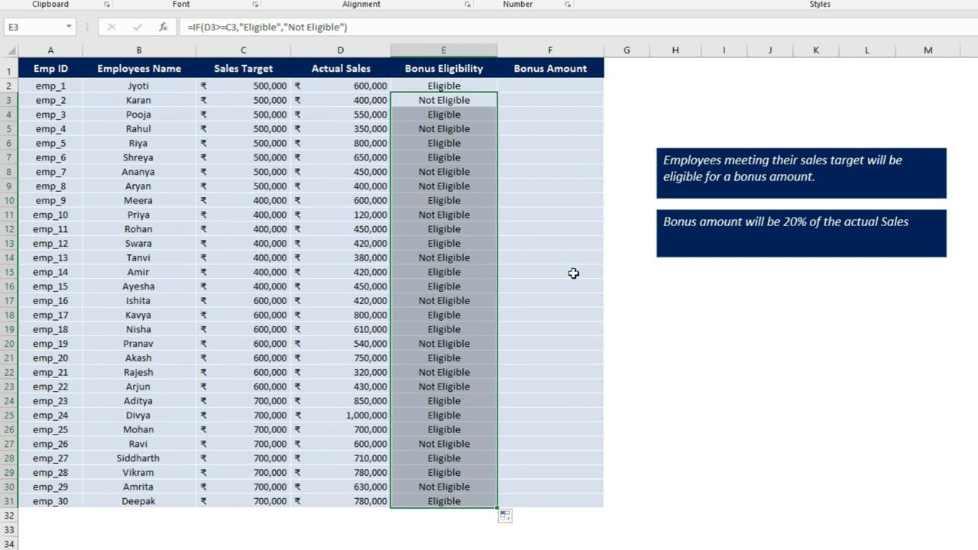
{"action": "left_click", "coordinate": [646, 341]}
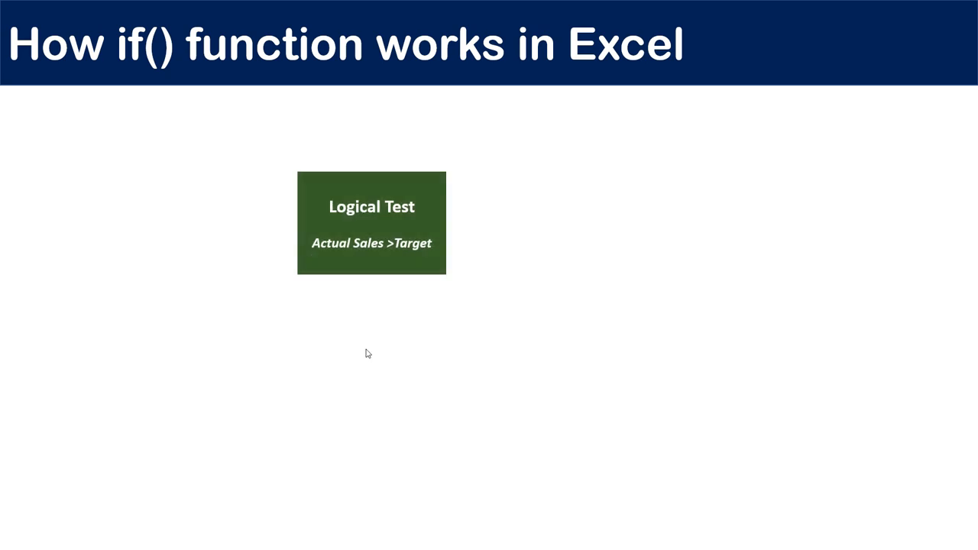
{"action": "left_click", "coordinate": [392, 250]}
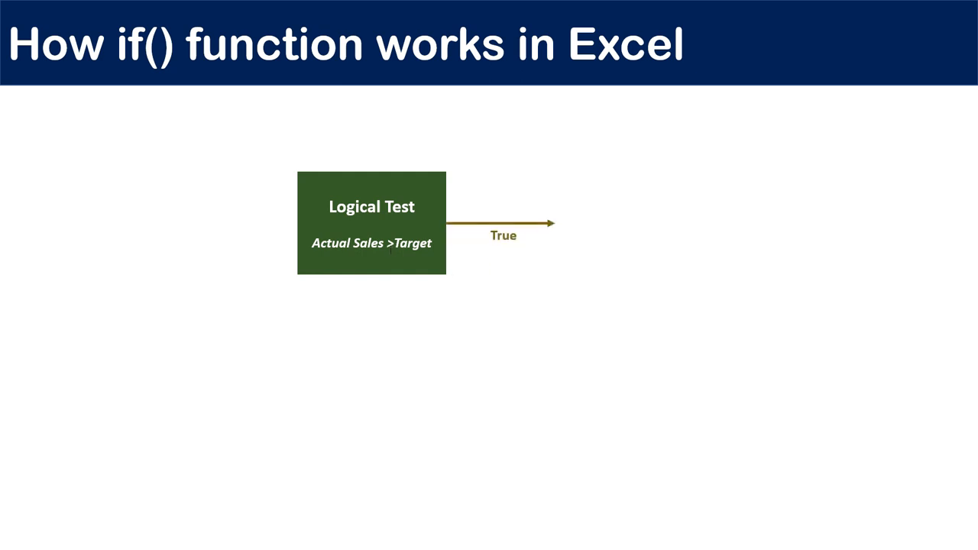
{"action": "key", "text": "Right"}
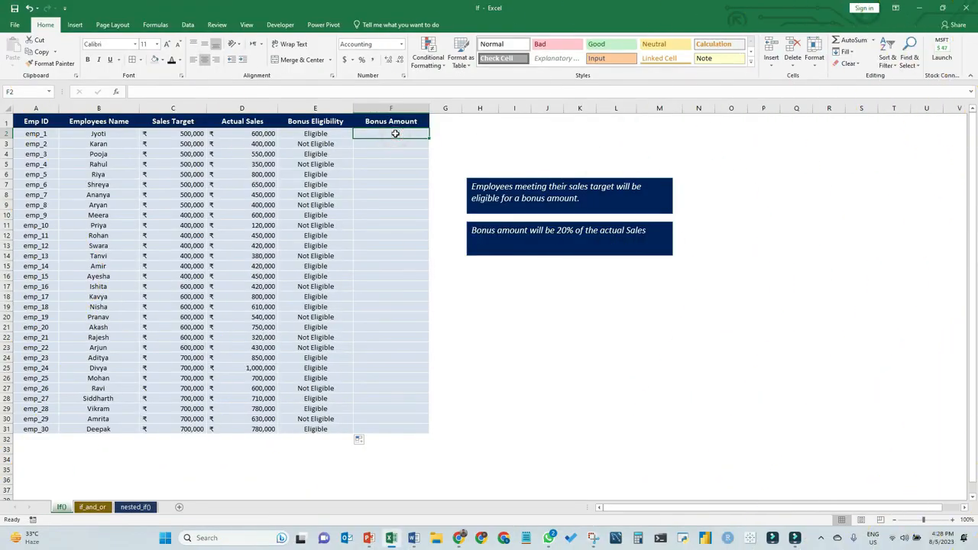
Enter =IF(E2="Eligible",D2*20%,"") in the first Bonus Amount cell
{"action": "type", "text": "="}
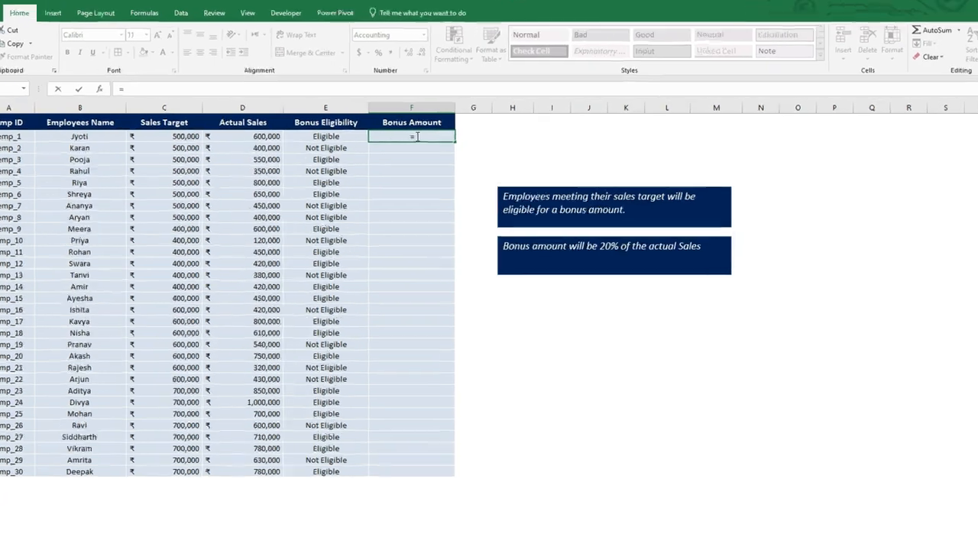
{"action": "type", "text": "if"}
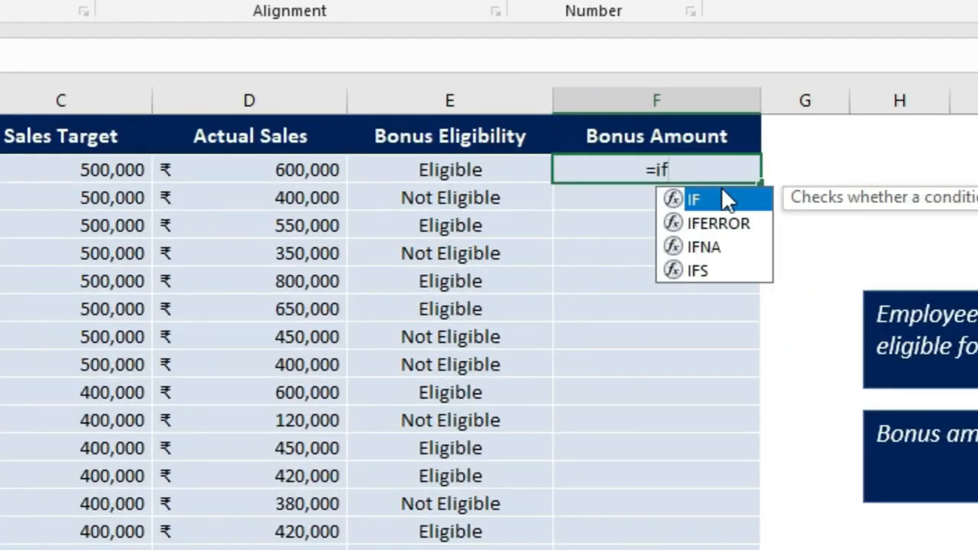
{"action": "double_click", "coordinate": [727, 200]}
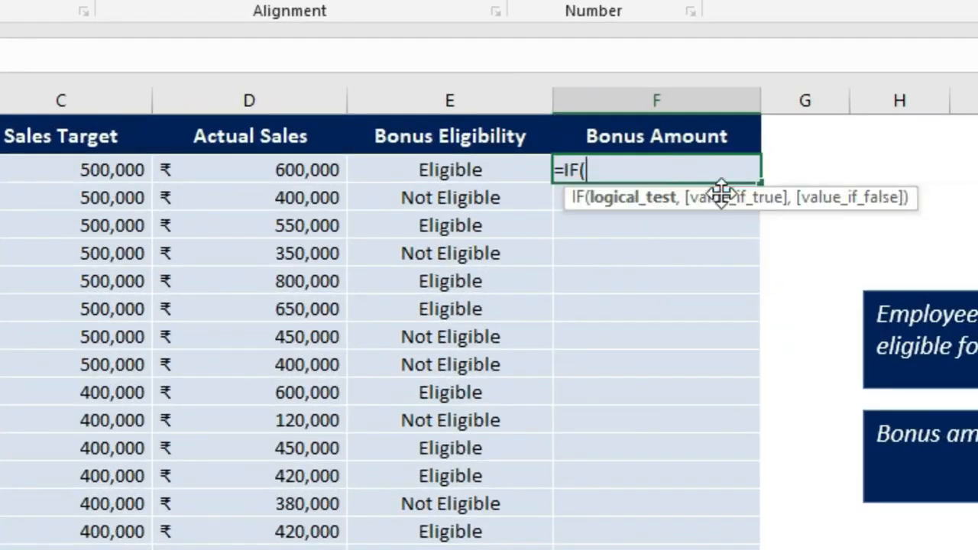
{"action": "left_click", "coordinate": [495, 172]}
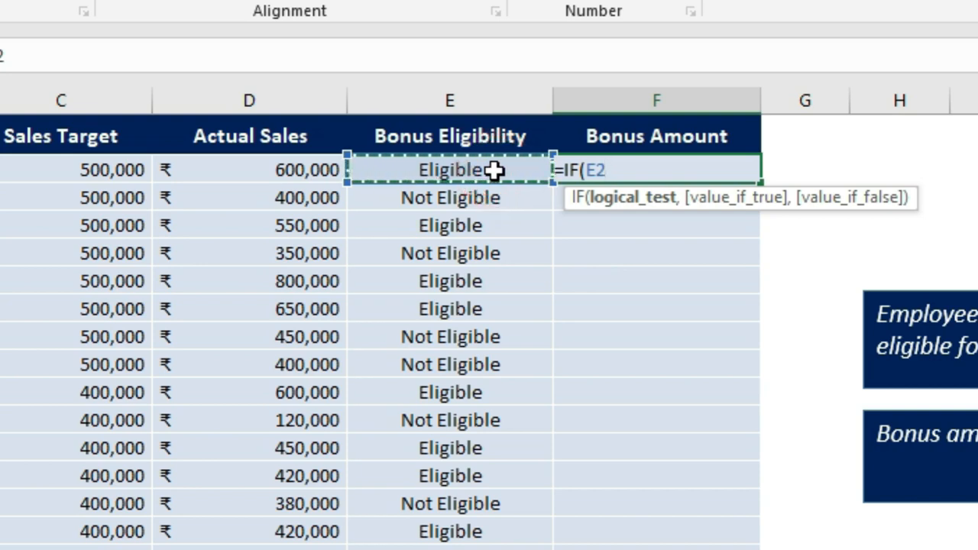
{"action": "type", "text": "="}
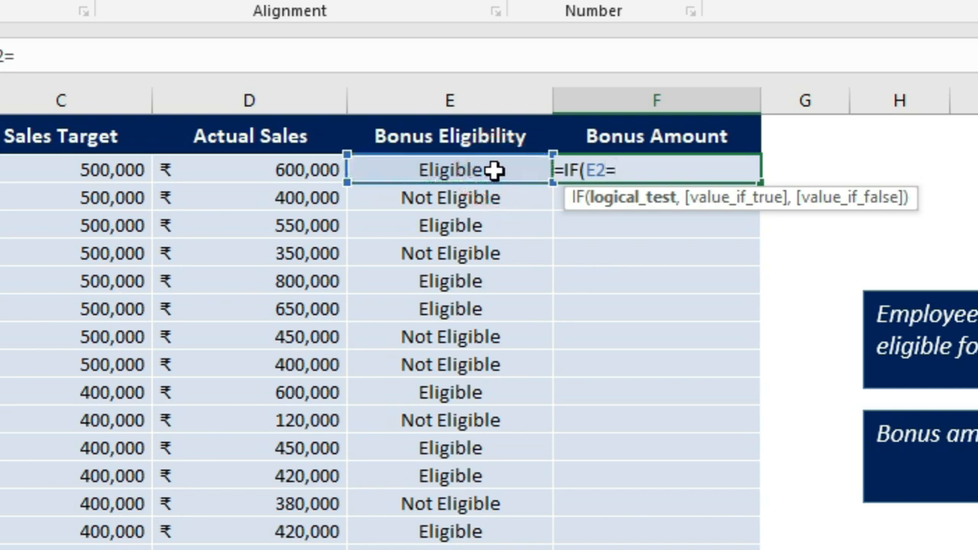
{"action": "type", "text": "\"Eli"}
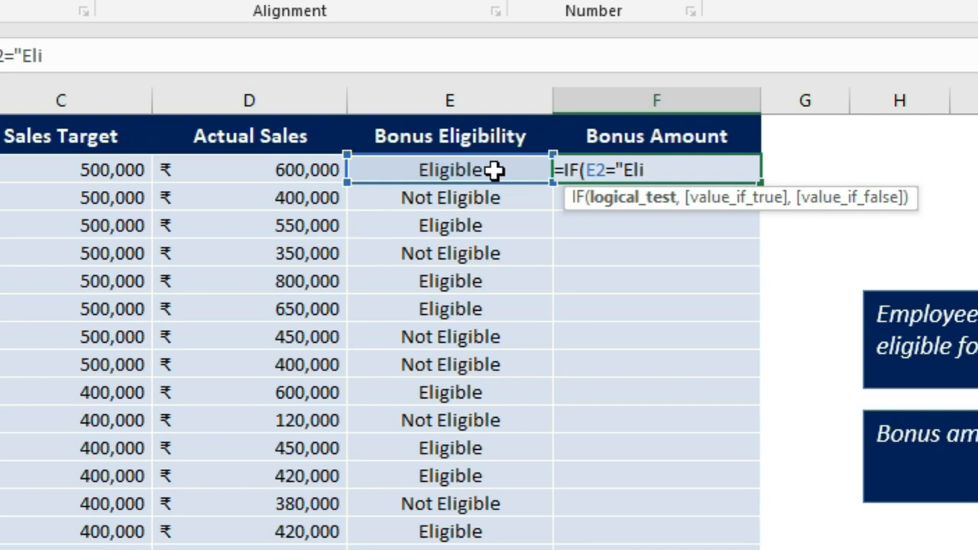
{"action": "type", "text": "gible\""}
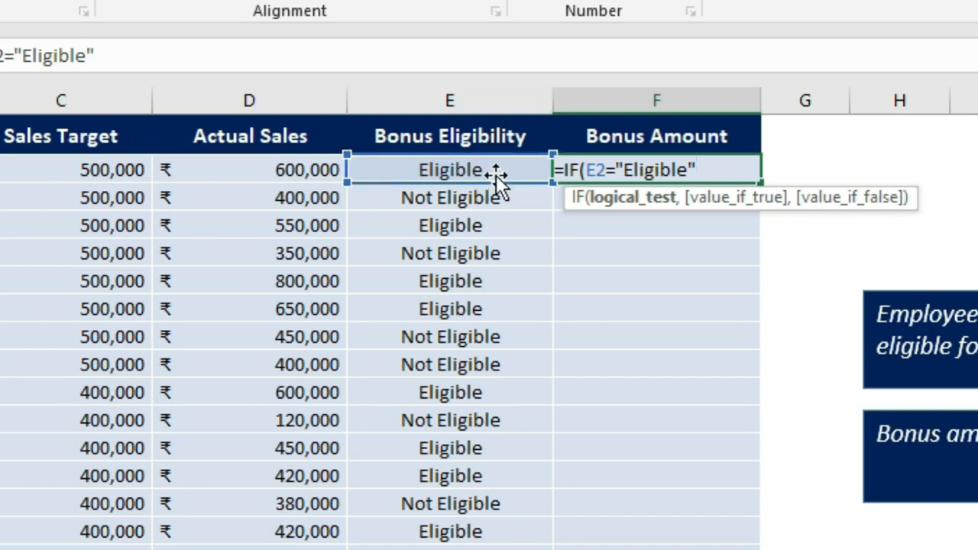
{"action": "type", "text": ","}
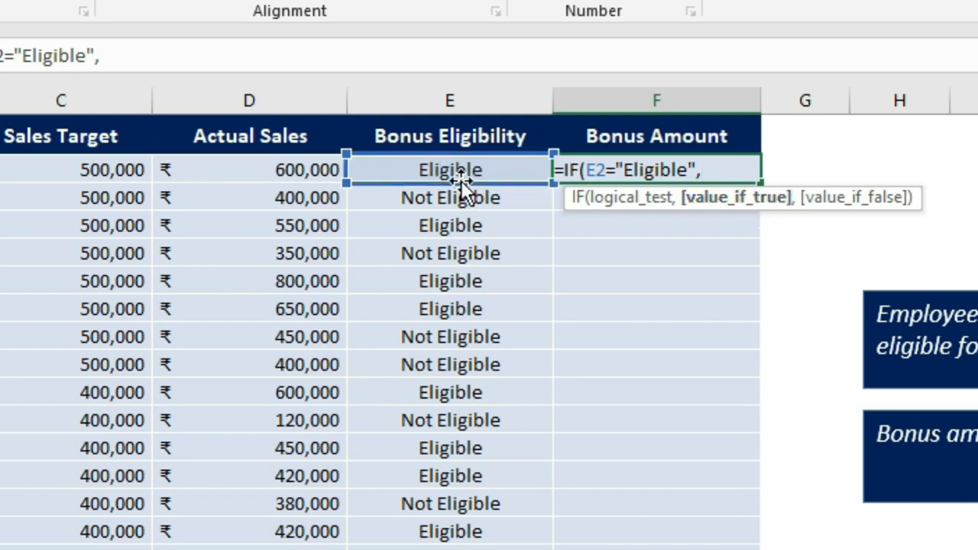
{"action": "left_click", "coordinate": [277, 170]}
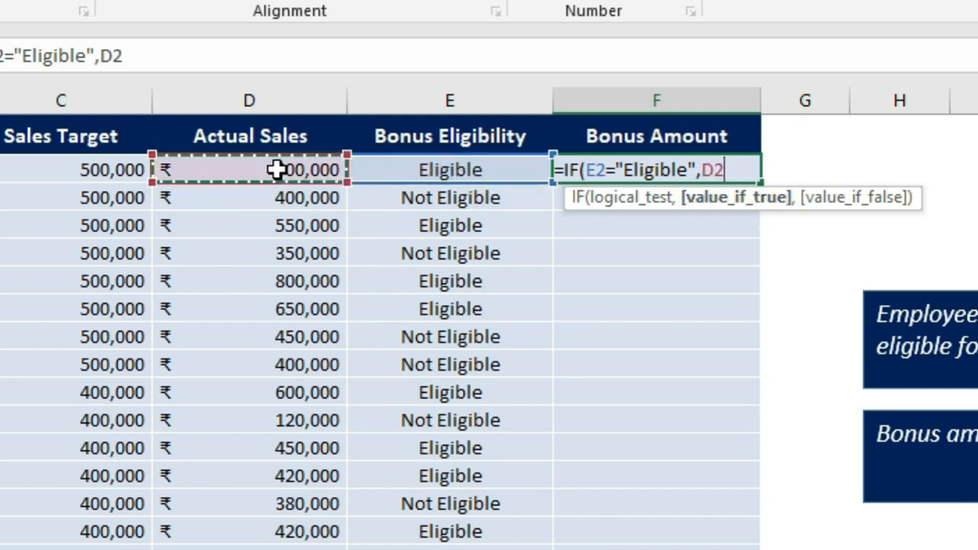
{"action": "type", "text": "*20"}
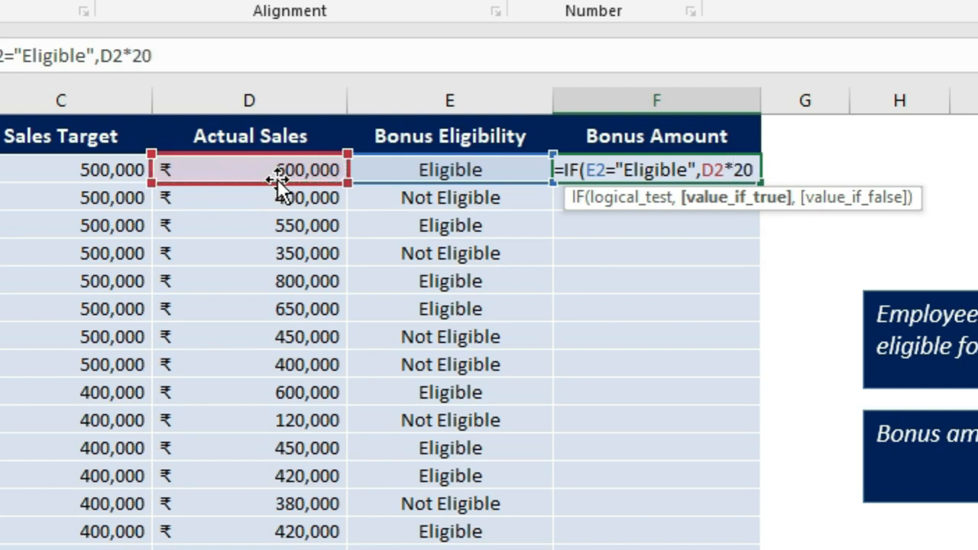
{"action": "type", "text": "%"}
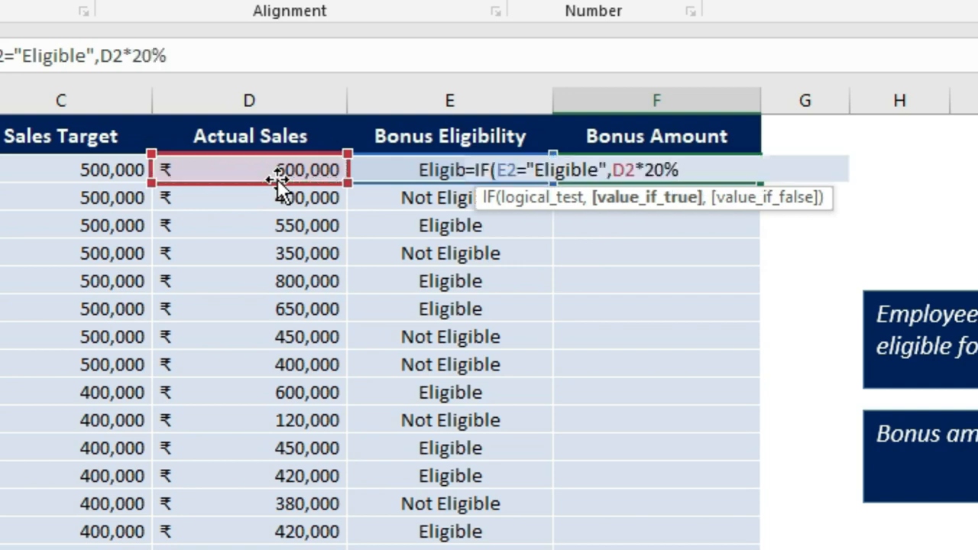
{"action": "type", "text": ","}
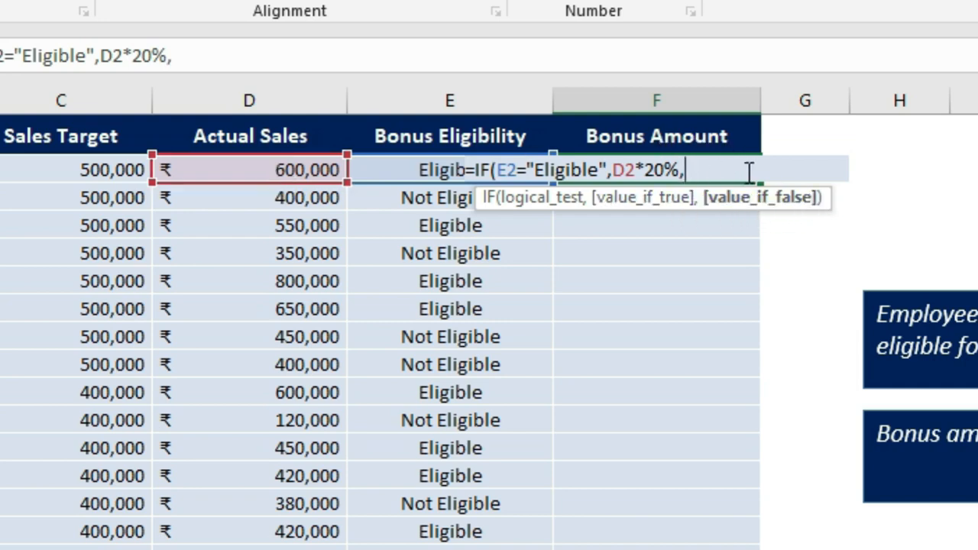
{"action": "type", "text": "\"\")"}
{"action": "key", "text": "ctrl+Return"}
{"action": "key", "text": "Return"}
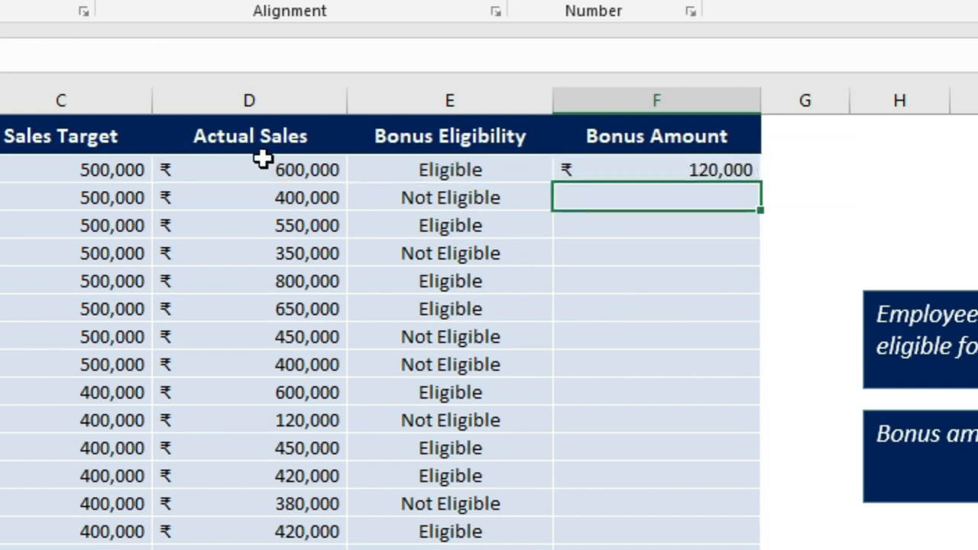
Copy the bonus amount formula down the Bonus Amount column for all employees through row 31
{"action": "left_click", "coordinate": [247, 177]}
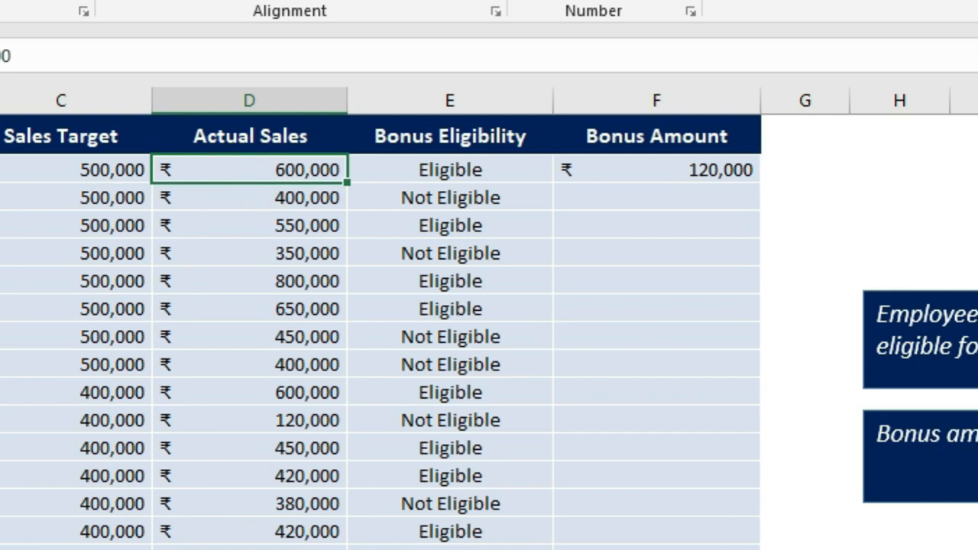
{"action": "left_click", "coordinate": [648, 163]}
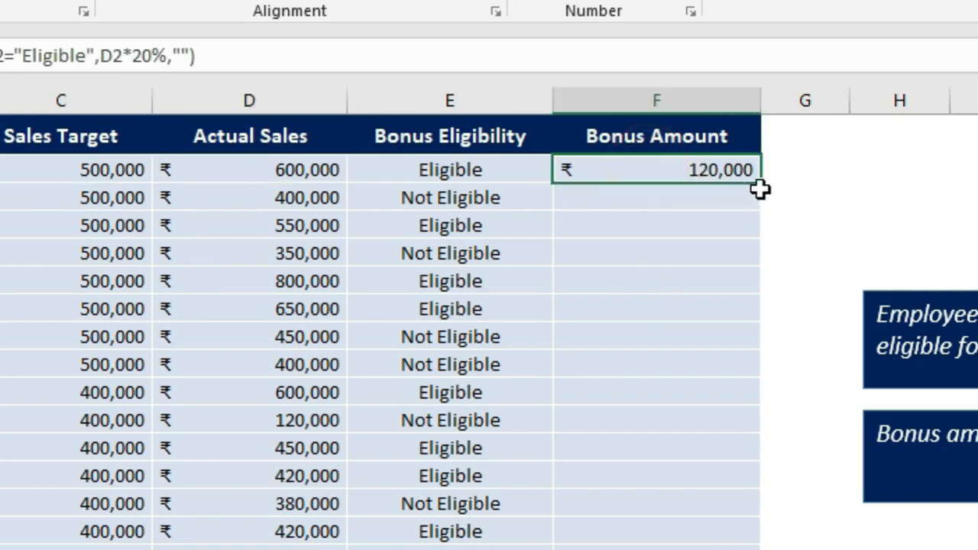
{"action": "left_click_drag", "start_coordinate": [761, 182], "coordinate": [755, 209]}
{"action": "left_click", "coordinate": [680, 195]}
{"action": "left_click", "coordinate": [477, 191]}
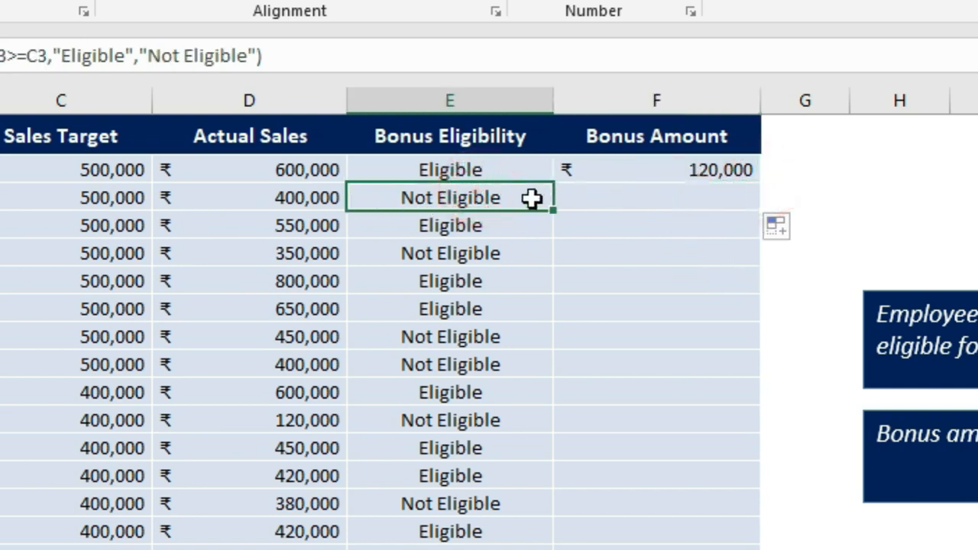
{"action": "left_click", "coordinate": [732, 199]}
{"action": "left_click_drag", "start_coordinate": [759, 211], "coordinate": [606, 502]}
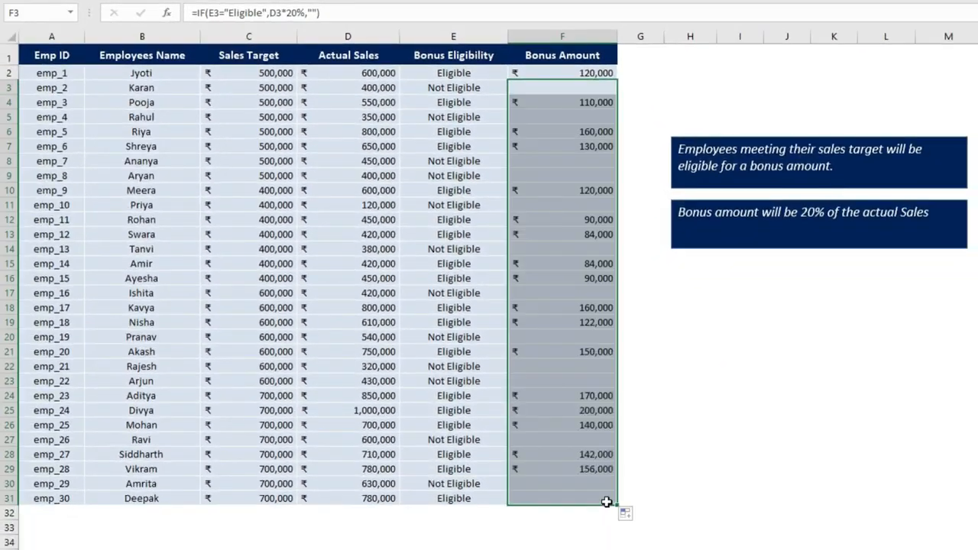
{"action": "left_click", "coordinate": [637, 318]}
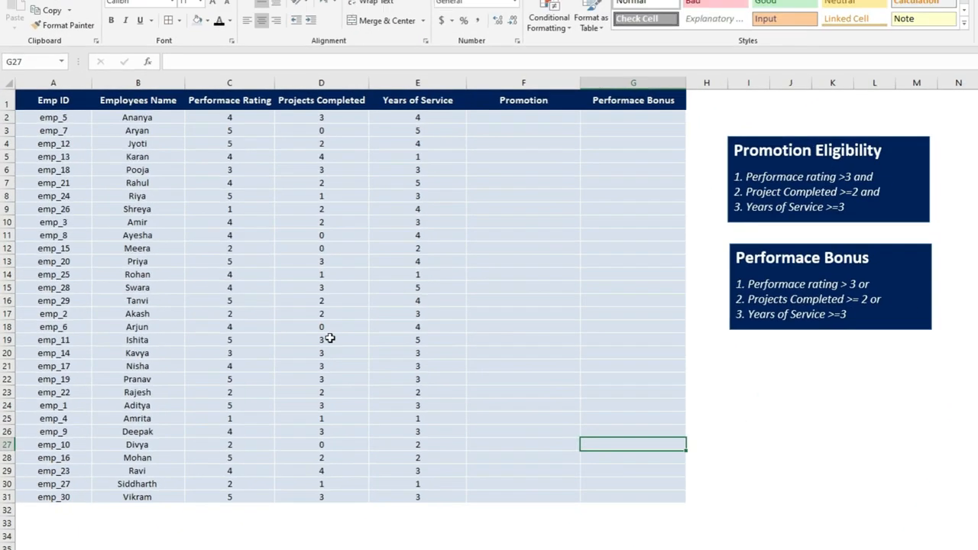
Examine the if_and_or sheet's performance rating, projects completed and years of service columns alongside the promotion and bonus rules
{"action": "left_click", "coordinate": [386, 227]}
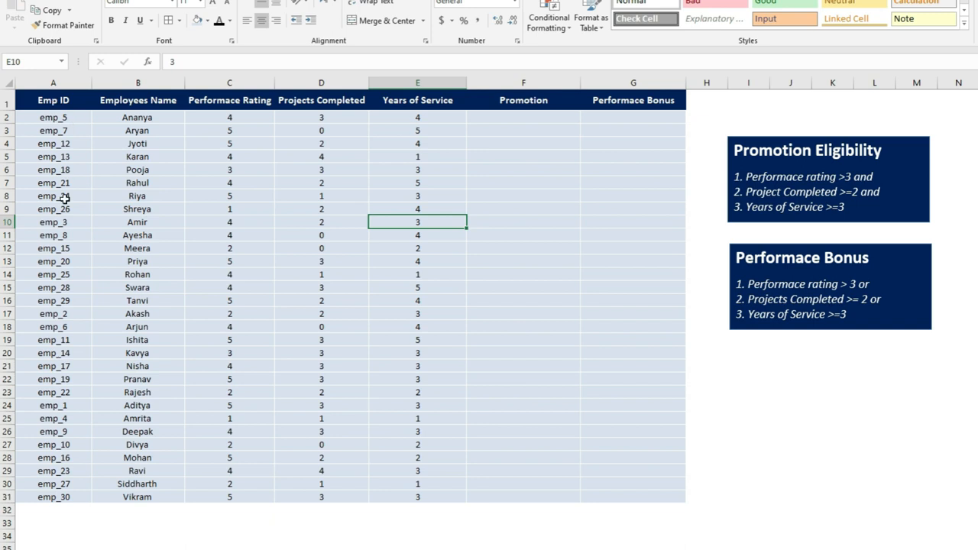
{"action": "left_click_drag", "start_coordinate": [53, 102], "coordinate": [65, 487]}
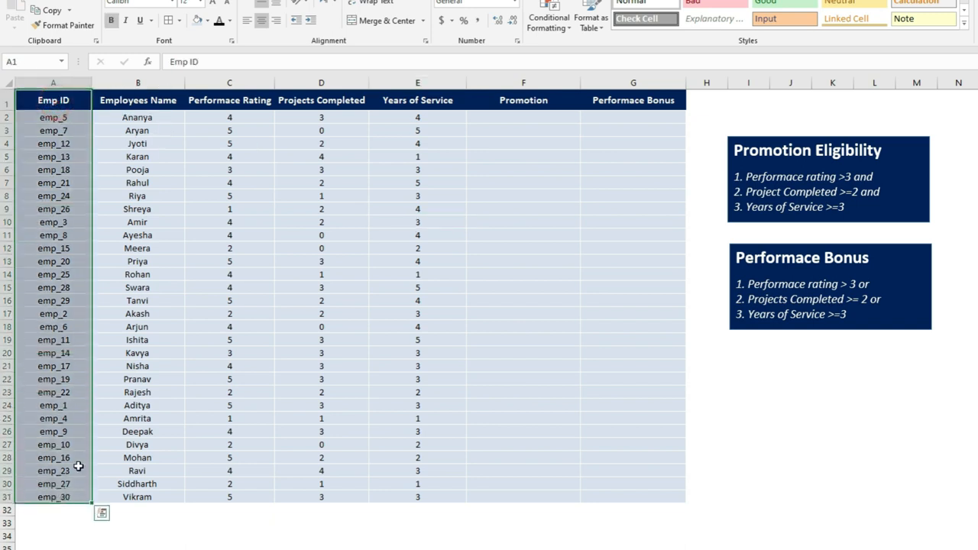
{"action": "left_click_drag", "start_coordinate": [145, 98], "coordinate": [144, 499]}
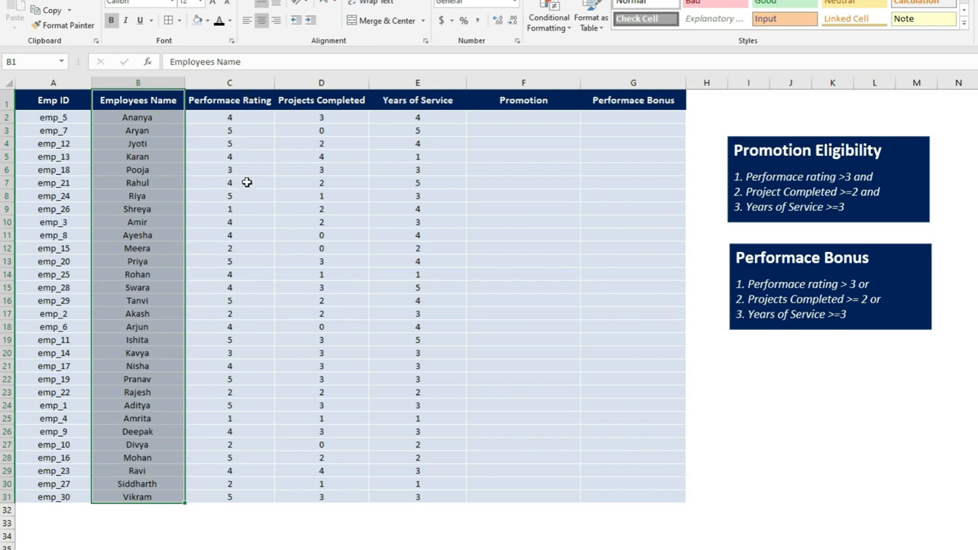
{"action": "left_click", "coordinate": [325, 105]}
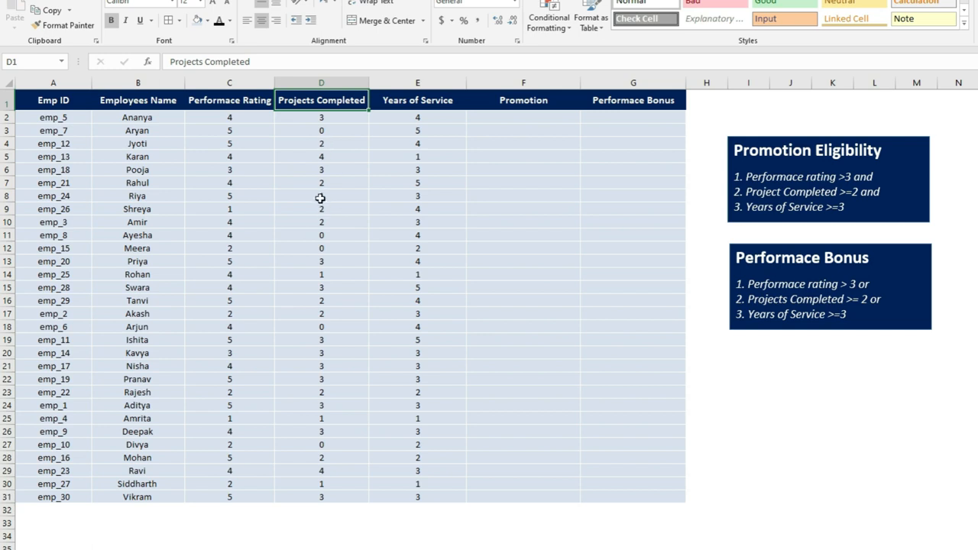
{"action": "left_click", "coordinate": [321, 237]}
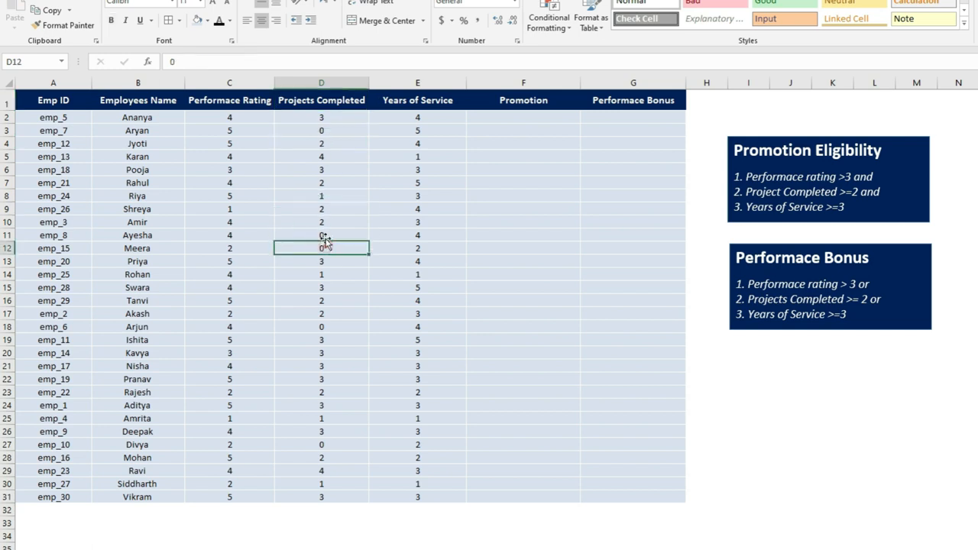
{"action": "left_click", "coordinate": [325, 156]}
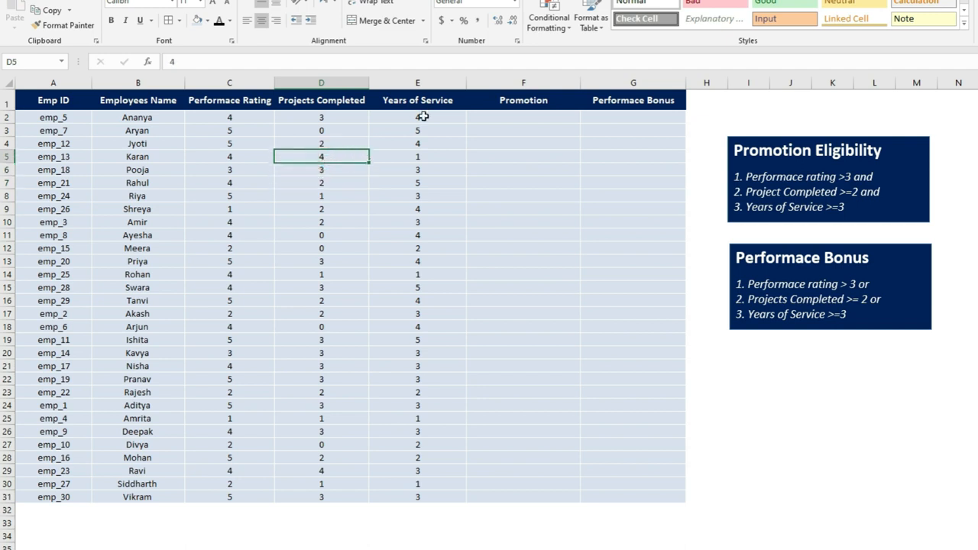
{"action": "left_click", "coordinate": [419, 274]}
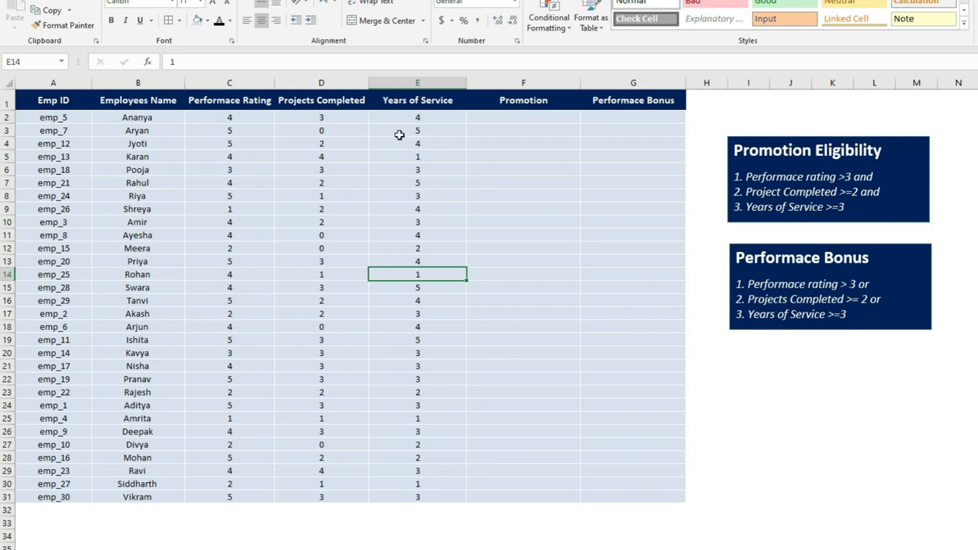
{"action": "left_click", "coordinate": [518, 117]}
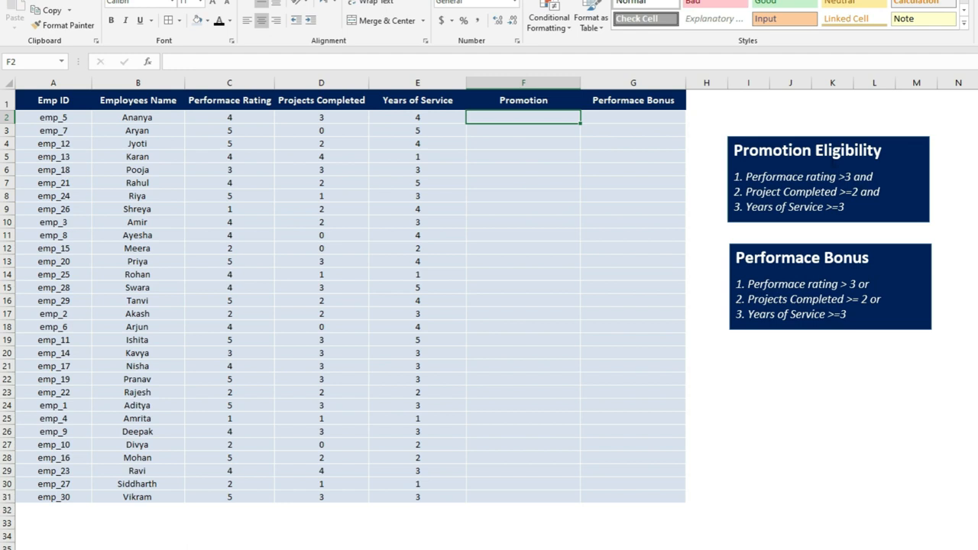
{"action": "left_click", "coordinate": [827, 153]}
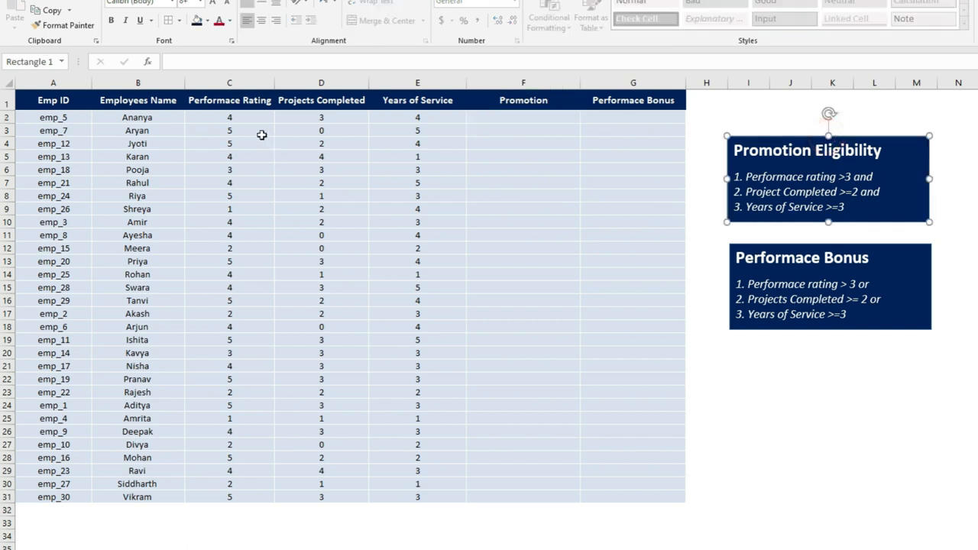
{"action": "left_click", "coordinate": [245, 118]}
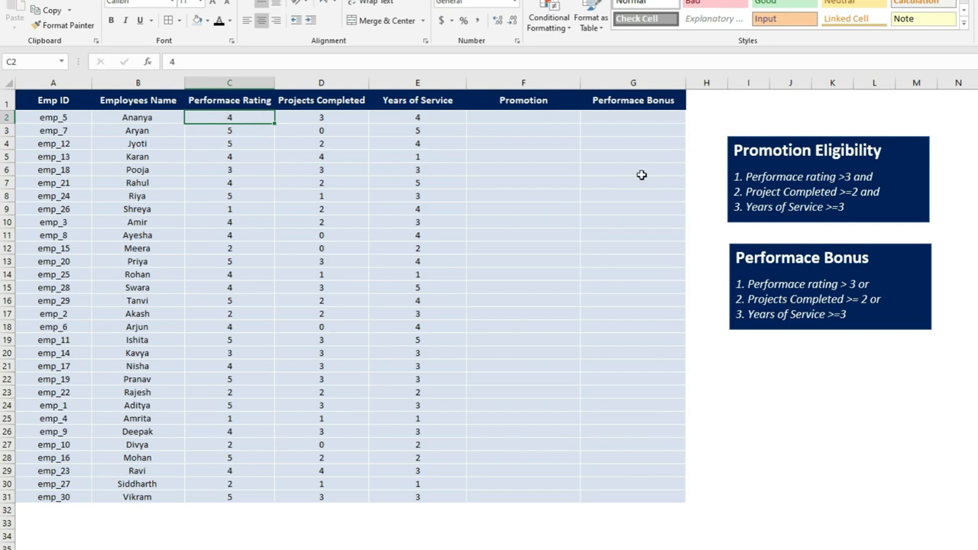
{"action": "left_click", "coordinate": [321, 119]}
{"action": "left_click", "coordinate": [432, 117]}
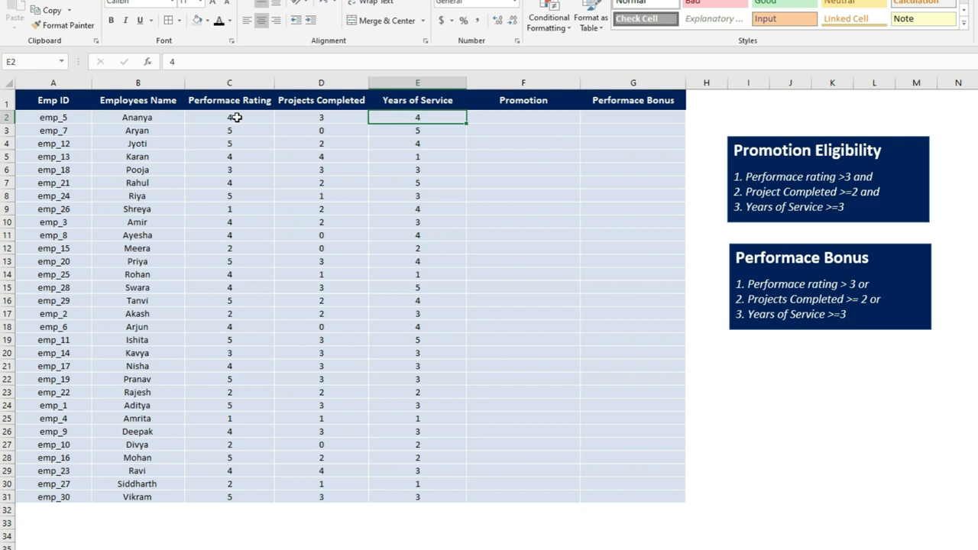
Enter =IF(AND(C2>3,D2>=2,E2>=3),"Eligible","Not Eligible") in the first Promotion cell
{"action": "left_click", "coordinate": [520, 118]}
{"action": "type", "text": "=f"}
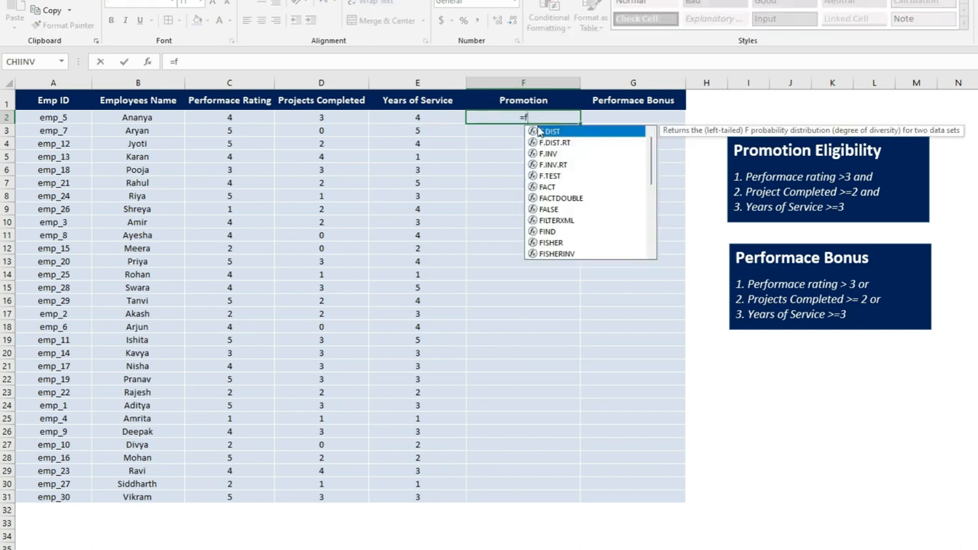
{"action": "key", "text": "BackSpace"}
{"action": "type", "text": "if"}
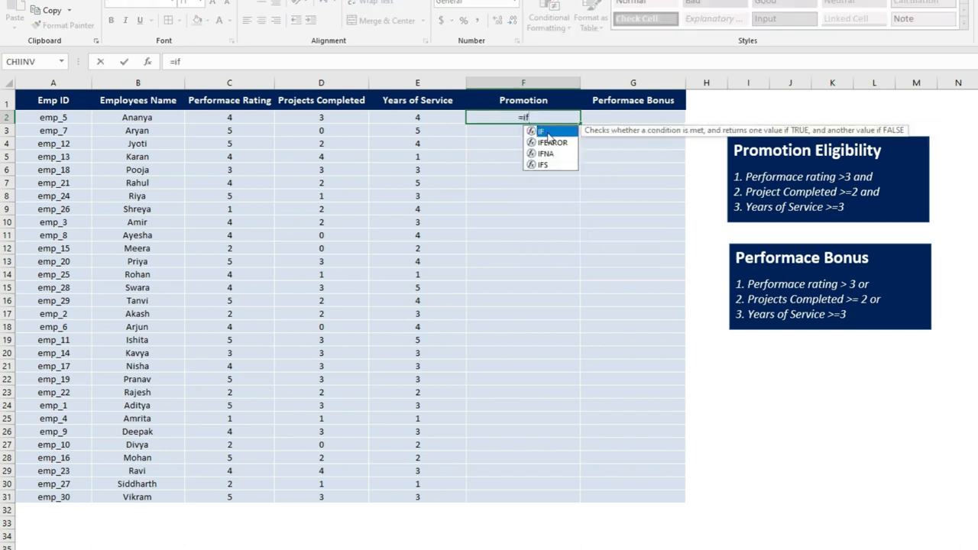
{"action": "double_click", "coordinate": [548, 133]}
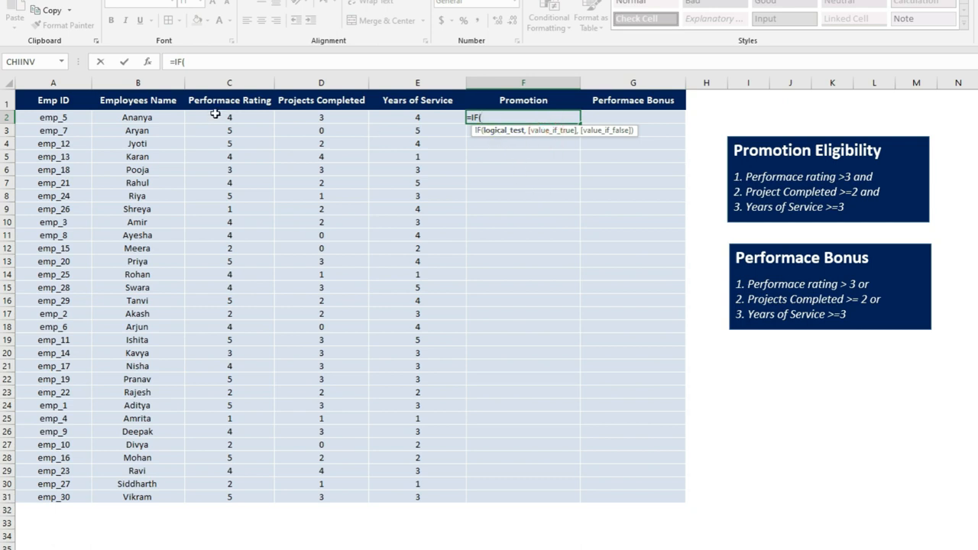
{"action": "left_click", "coordinate": [494, 118]}
{"action": "type", "text": "and"}
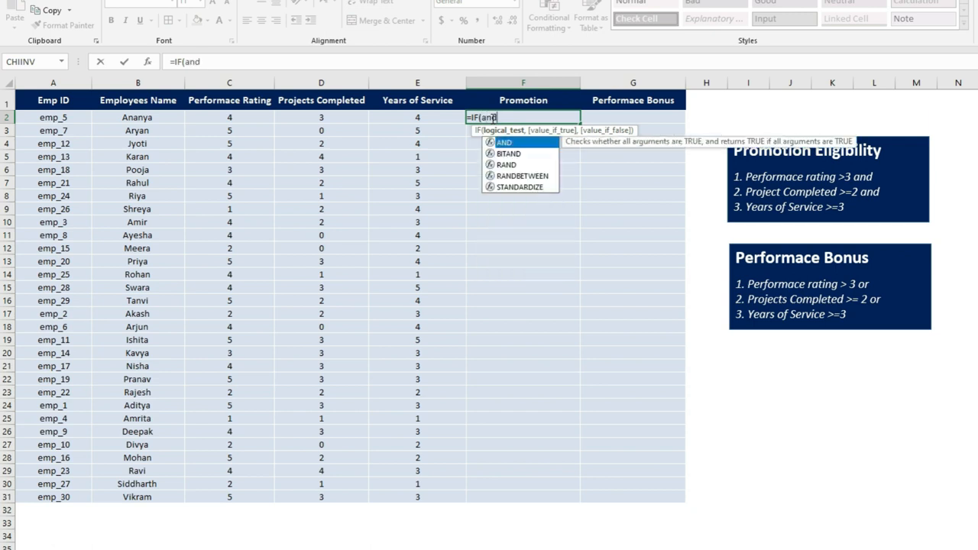
{"action": "double_click", "coordinate": [504, 143]}
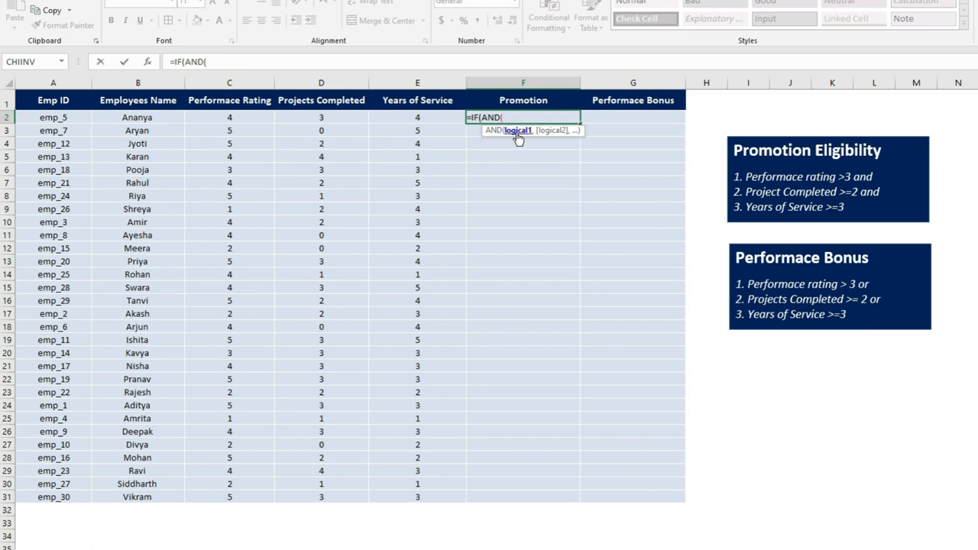
{"action": "left_click", "coordinate": [237, 118]}
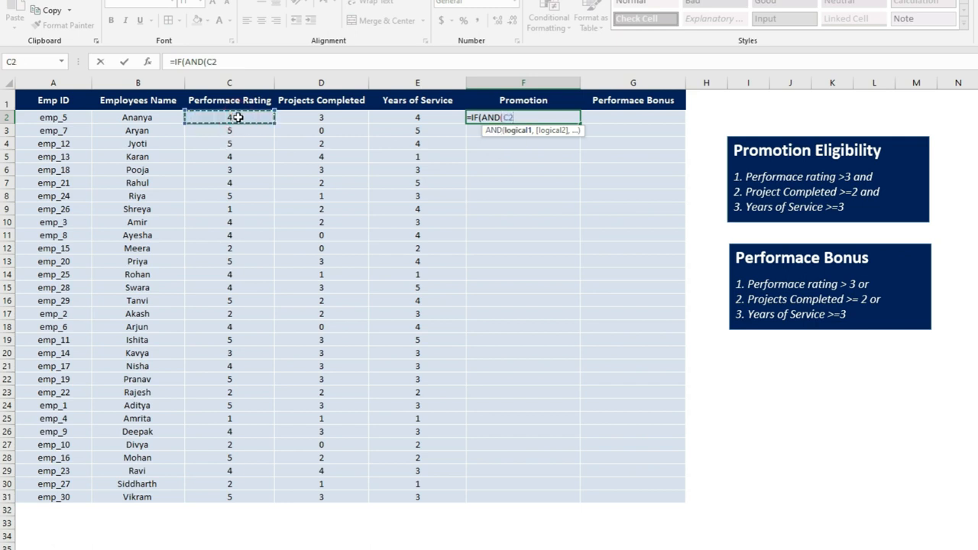
{"action": "type", "text": ">3,"}
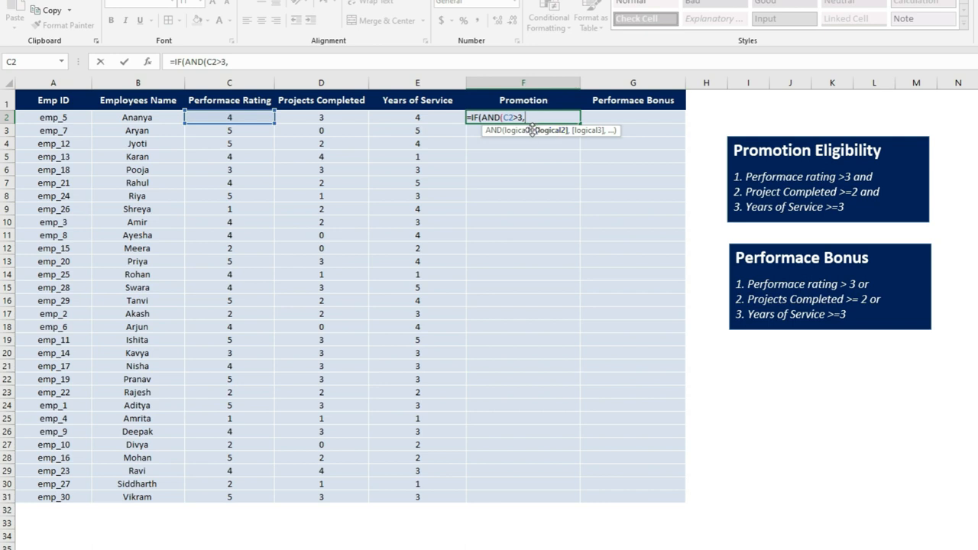
{"action": "left_click", "coordinate": [324, 117]}
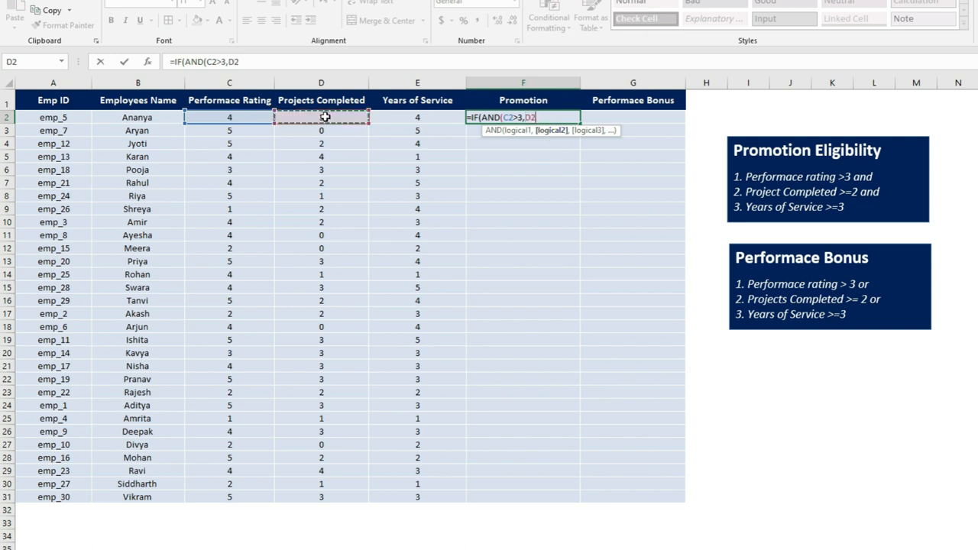
{"action": "type", "text": ">=2,"}
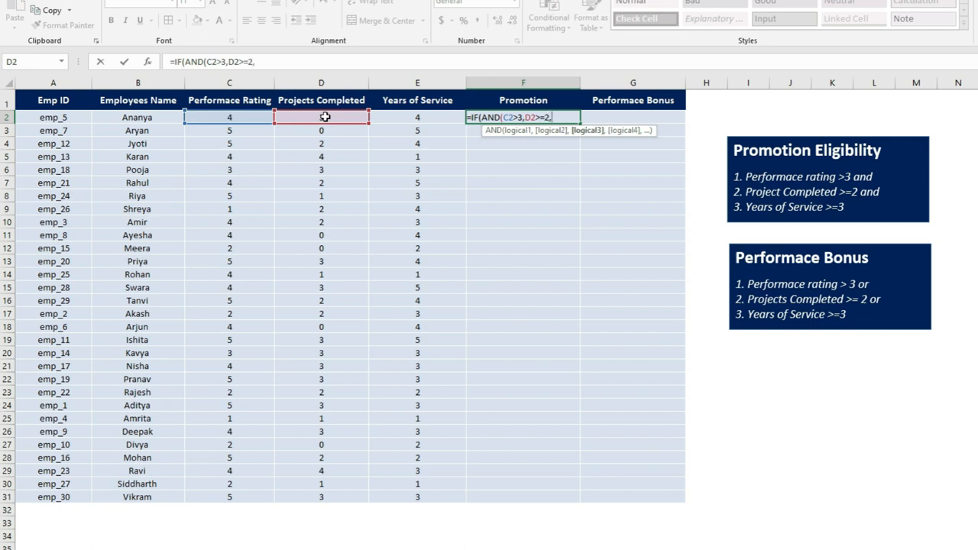
{"action": "left_click", "coordinate": [410, 116]}
{"action": "type", "text": ">"}
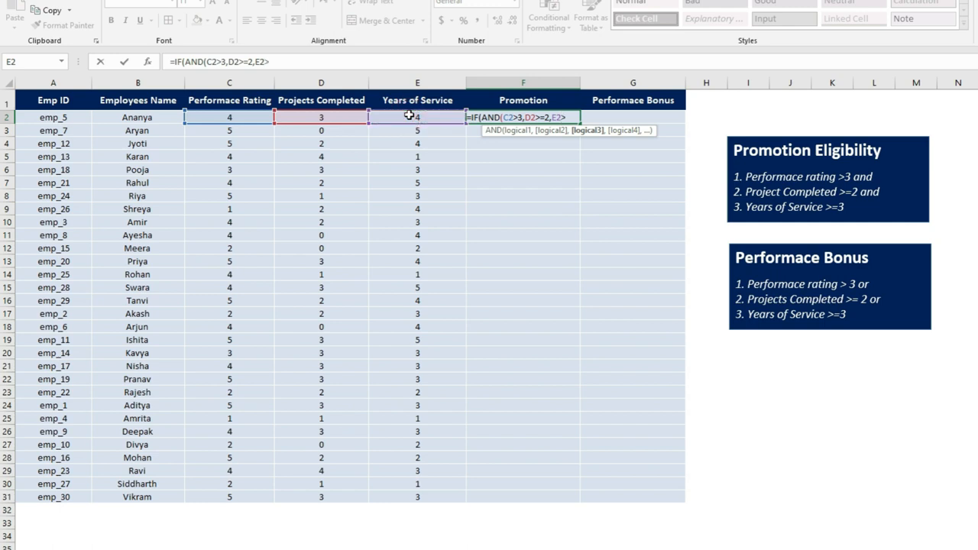
{"action": "type", "text": "=3)"}
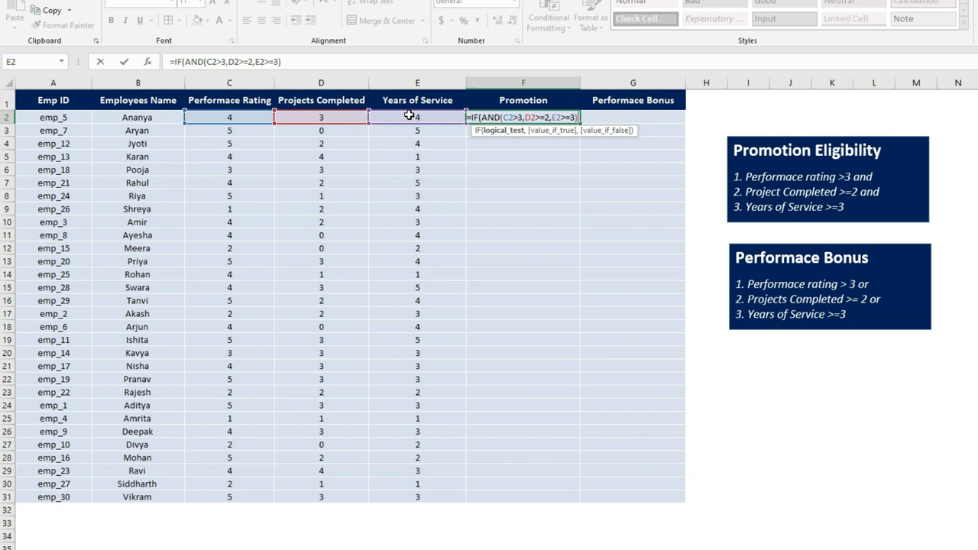
{"action": "type", "text": ","}
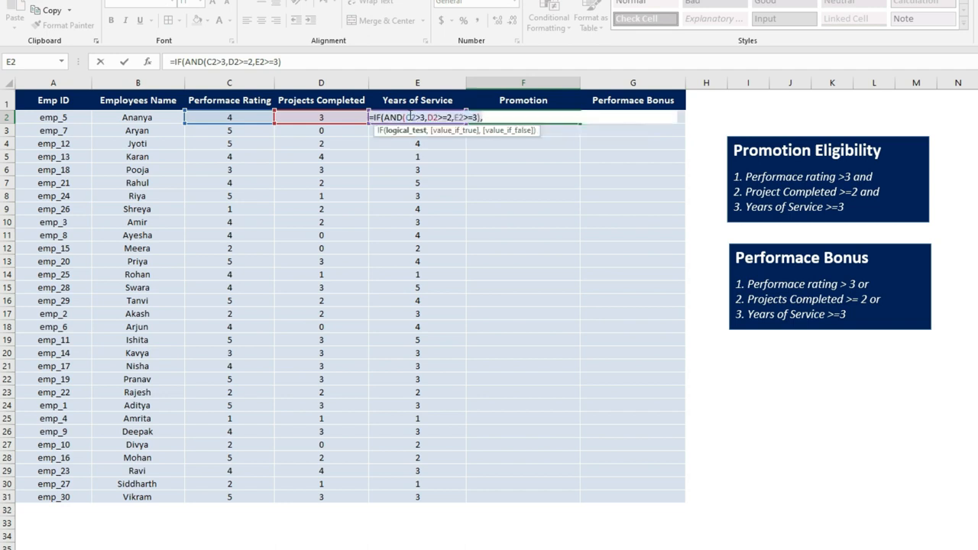
{"action": "type", "text": "\"El"}
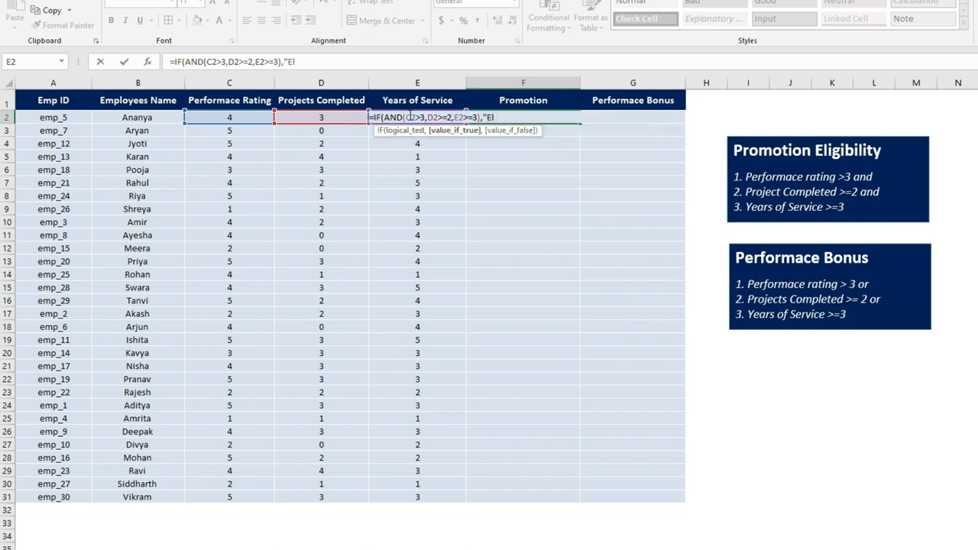
{"action": "type", "text": "igible\","}
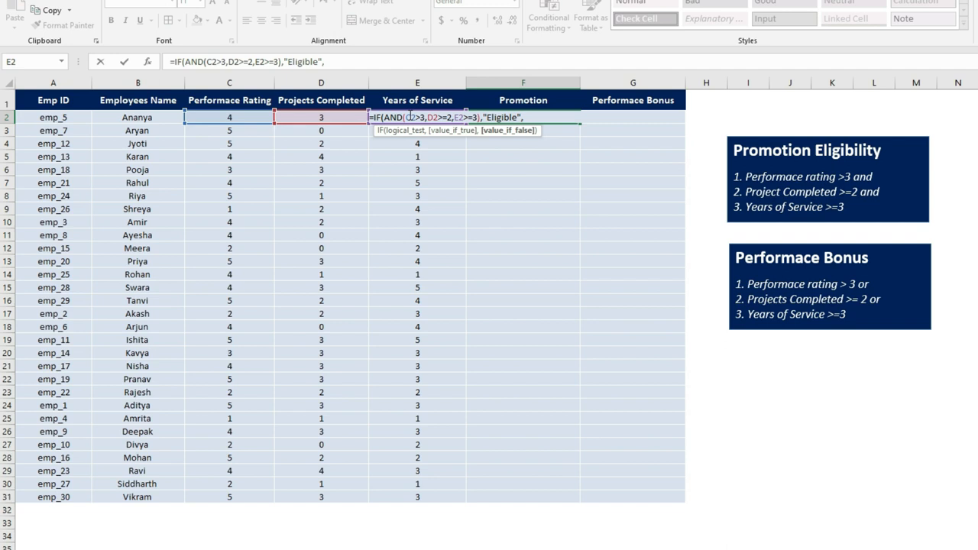
{"action": "type", "text": "\"Not Eligible\")"}
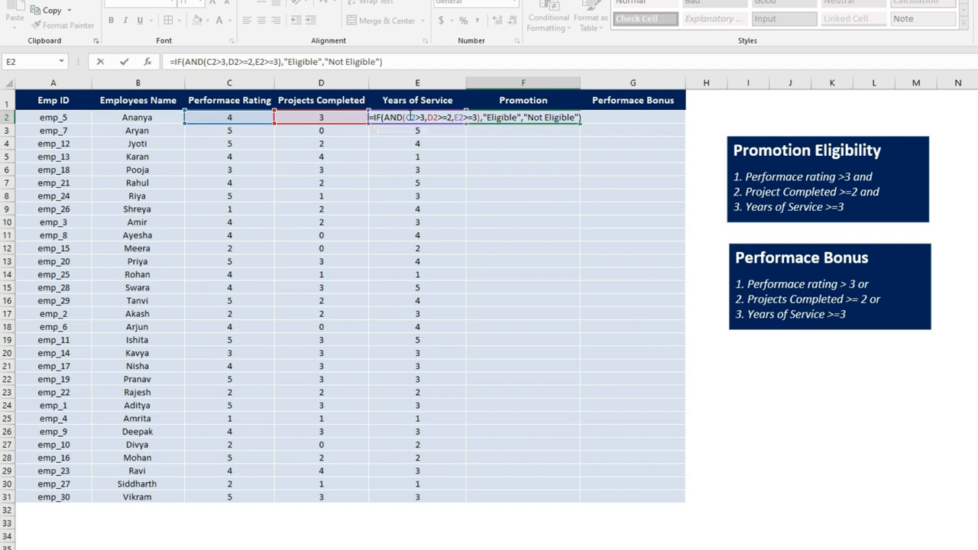
{"action": "key", "text": "ctrl+Return"}
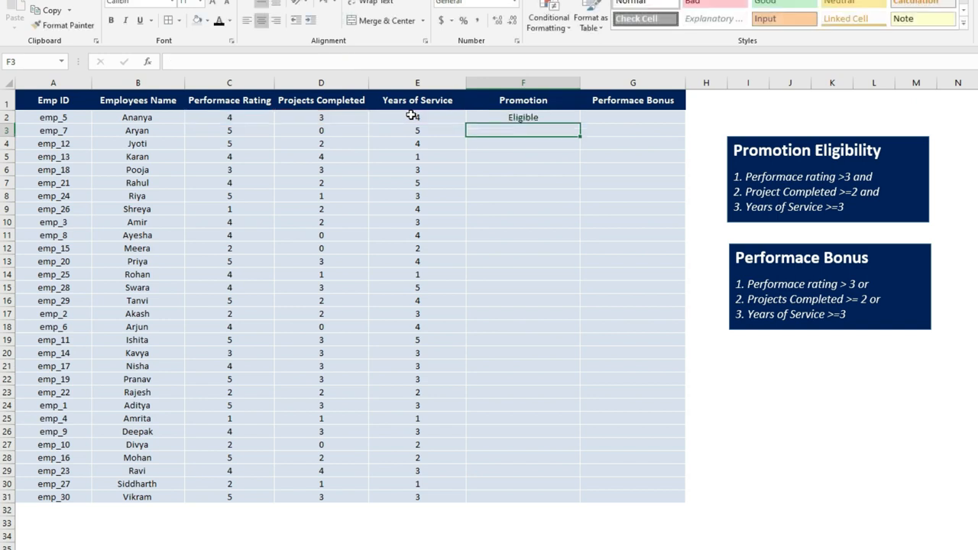
Check the first employee's rating, projects and years values, then copy the promotion formula down to row 3
{"action": "left_click", "coordinate": [537, 119]}
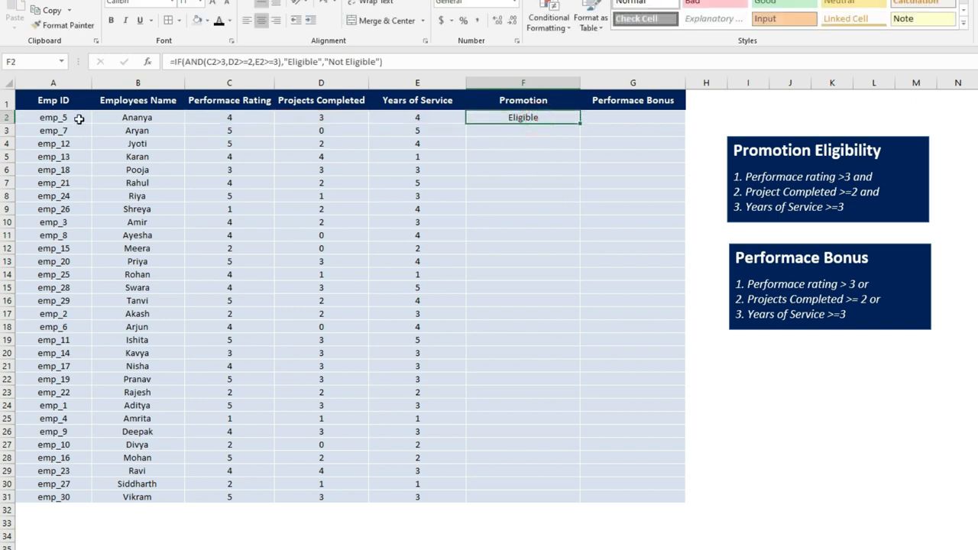
{"action": "left_click", "coordinate": [236, 116]}
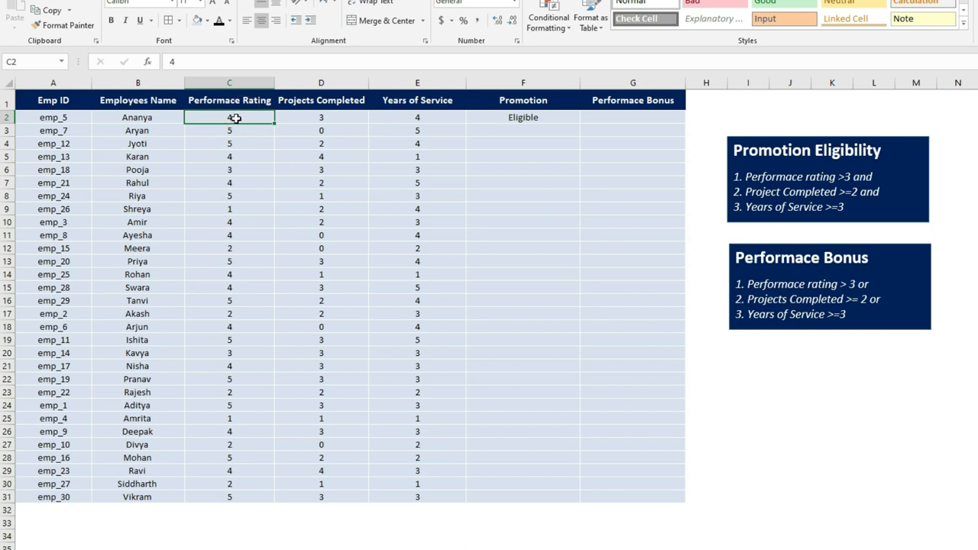
{"action": "left_click", "coordinate": [316, 120]}
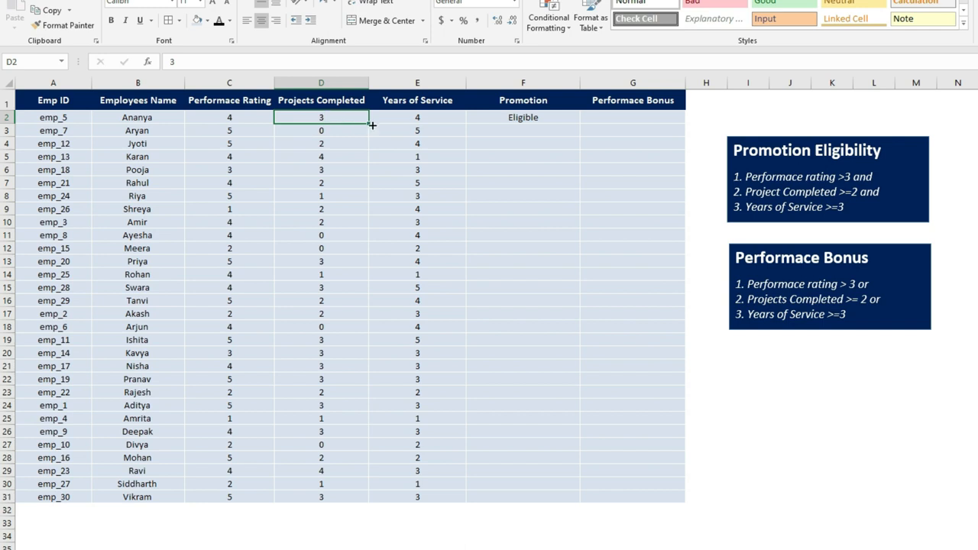
{"action": "left_click", "coordinate": [416, 119]}
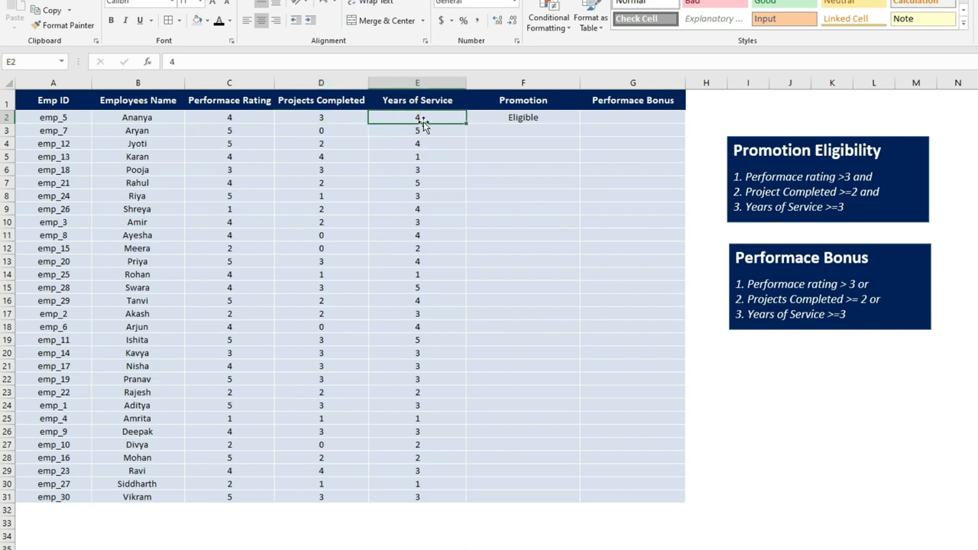
{"action": "left_click", "coordinate": [529, 123]}
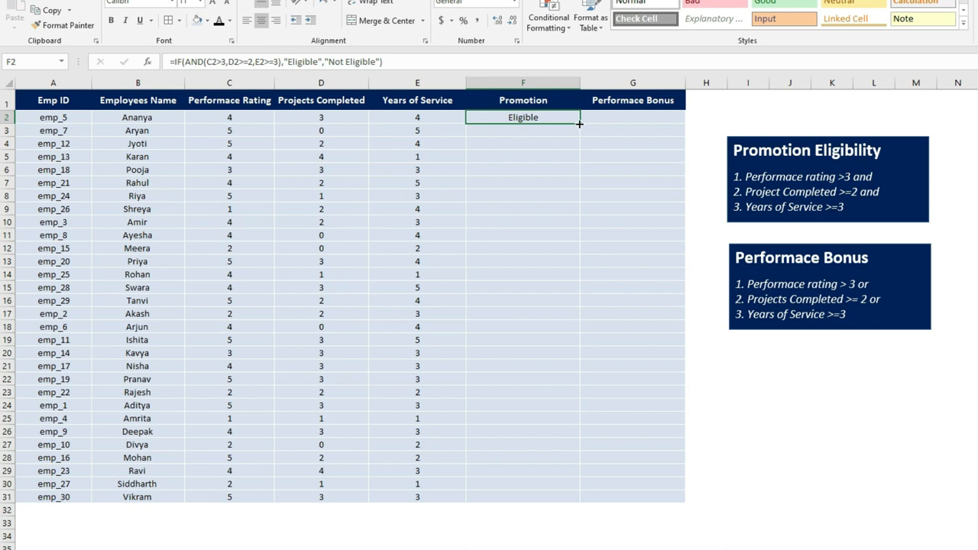
{"action": "left_click_drag", "start_coordinate": [579, 123], "coordinate": [579, 133]}
{"action": "left_click", "coordinate": [524, 130]}
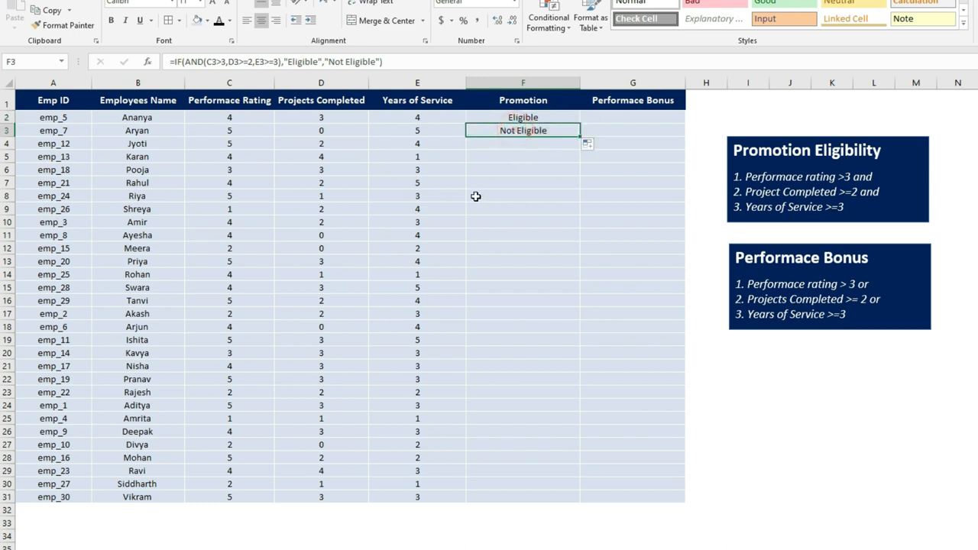
Compare the second employee's performance rating, projects completed and years of service against the promotion rules
{"action": "left_click", "coordinate": [247, 130]}
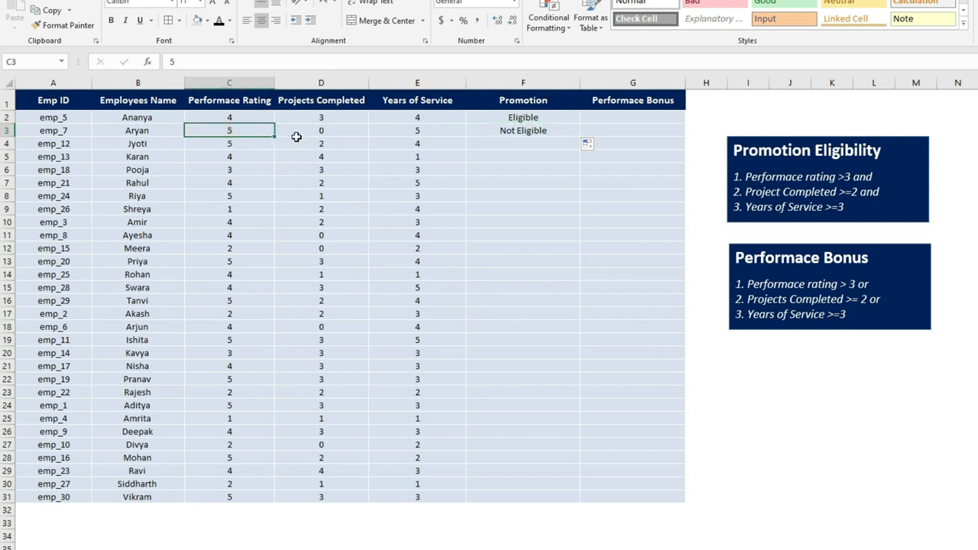
{"action": "left_click", "coordinate": [299, 132]}
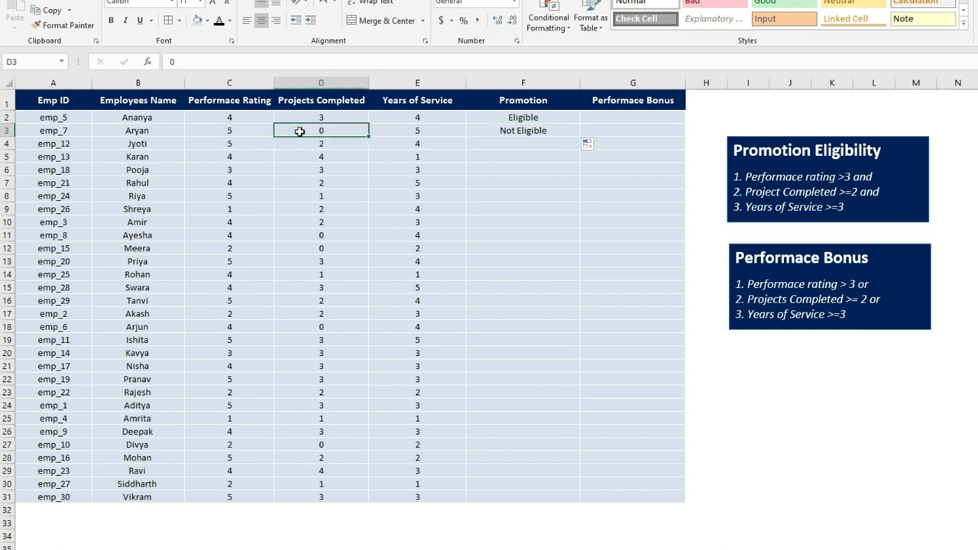
{"action": "left_click", "coordinate": [404, 130]}
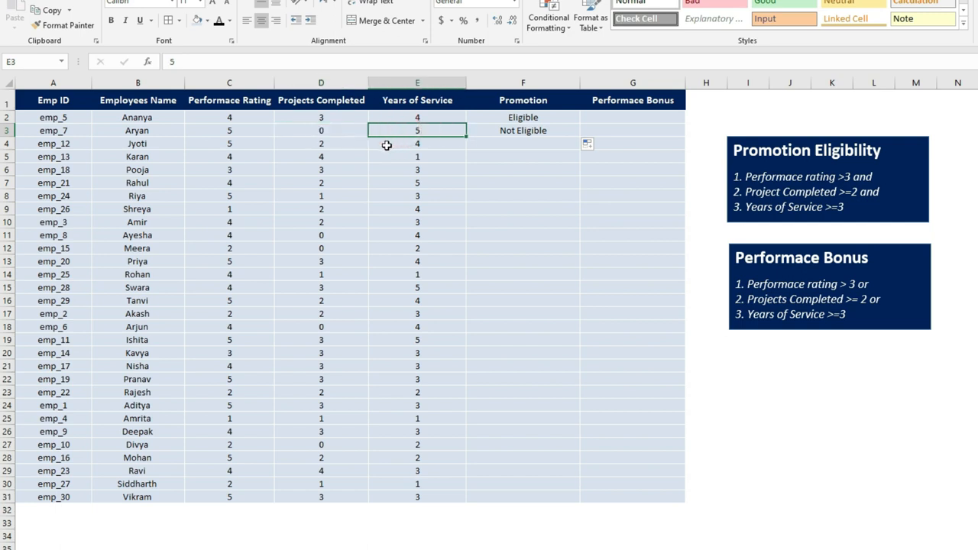
{"action": "left_click", "coordinate": [343, 128]}
{"action": "left_click_drag", "start_coordinate": [241, 130], "coordinate": [398, 132]}
{"action": "left_click", "coordinate": [255, 130]}
{"action": "left_click", "coordinate": [437, 127]}
{"action": "left_click", "coordinate": [332, 131]}
Copy the promotion formula down the Promotion column for all employees through row 31
{"action": "left_click", "coordinate": [502, 131]}
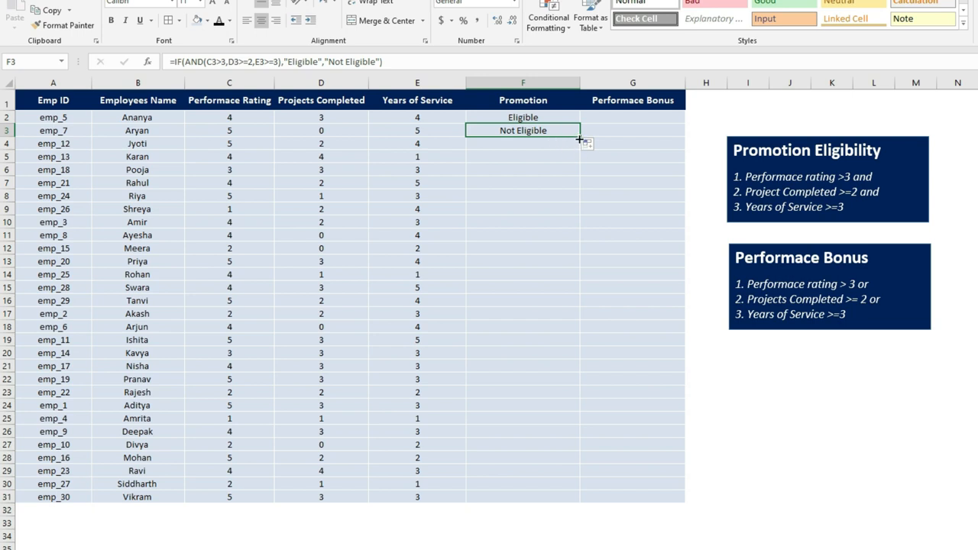
{"action": "left_click_drag", "start_coordinate": [580, 136], "coordinate": [580, 503]}
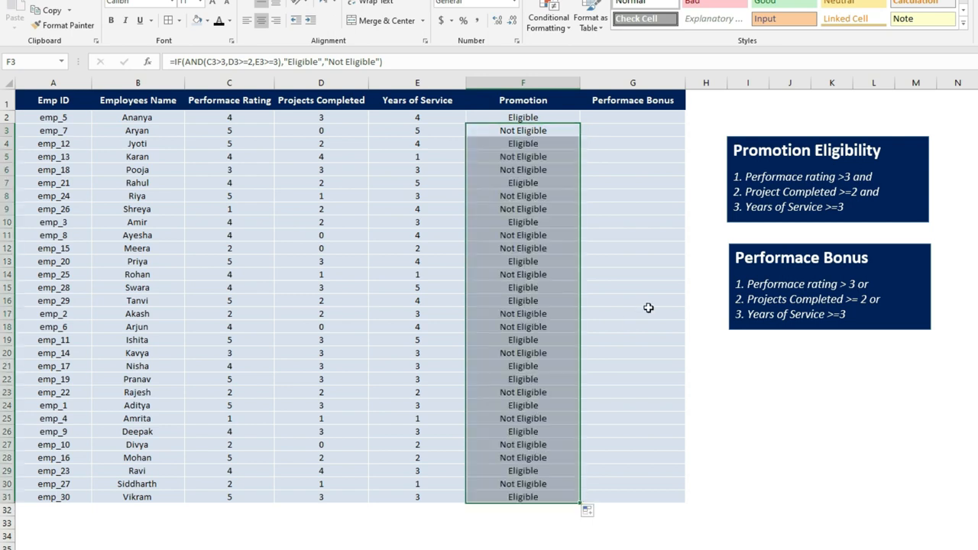
Review the three Performance Bonus rules listed in the text box beside the table
{"action": "left_click", "coordinate": [618, 118]}
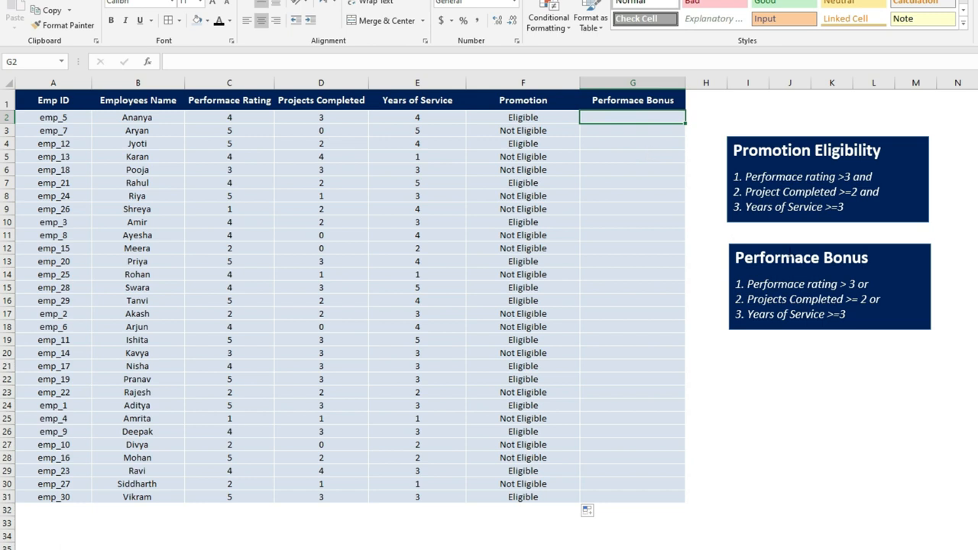
{"action": "left_click", "coordinate": [793, 245]}
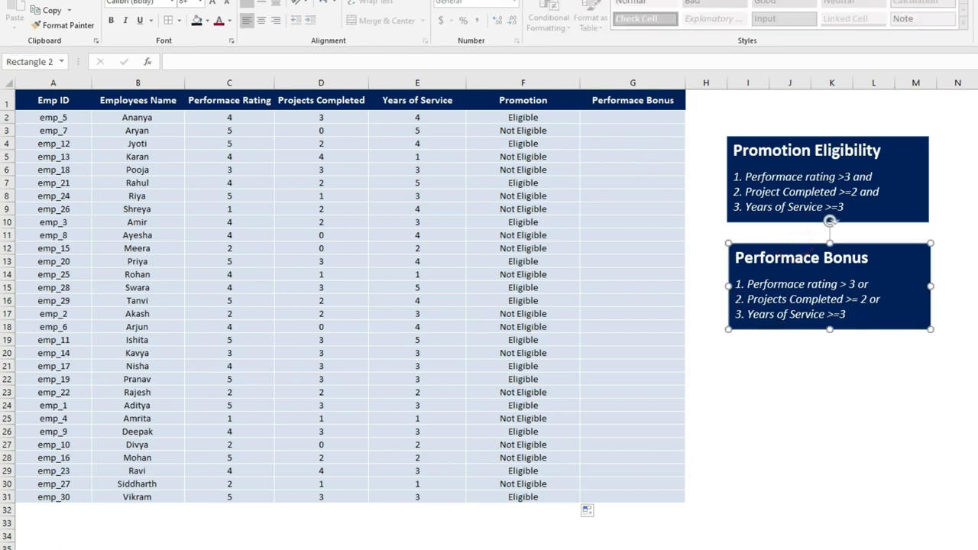
{"action": "left_click", "coordinate": [747, 284]}
{"action": "left_click_drag", "start_coordinate": [747, 284], "coordinate": [869, 284]}
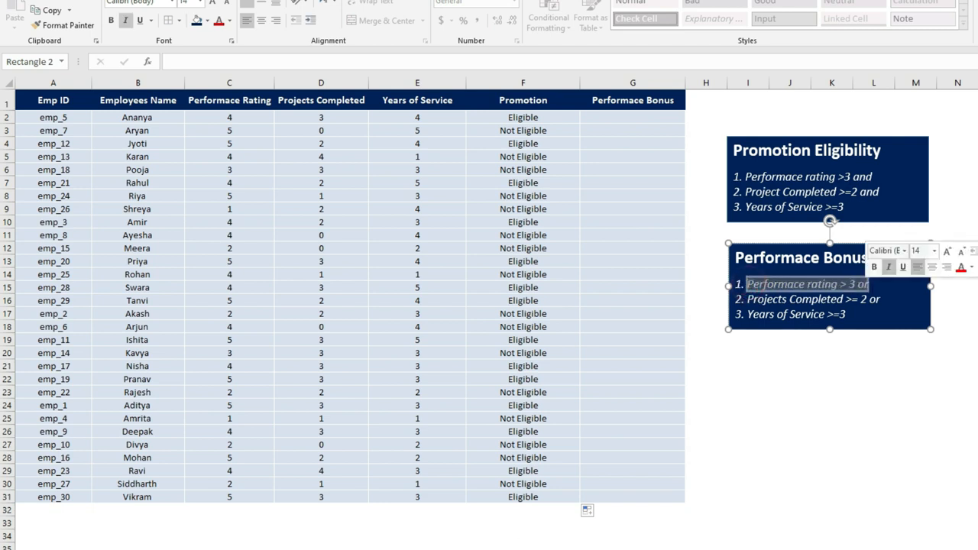
{"action": "left_click_drag", "start_coordinate": [748, 299], "coordinate": [859, 300]}
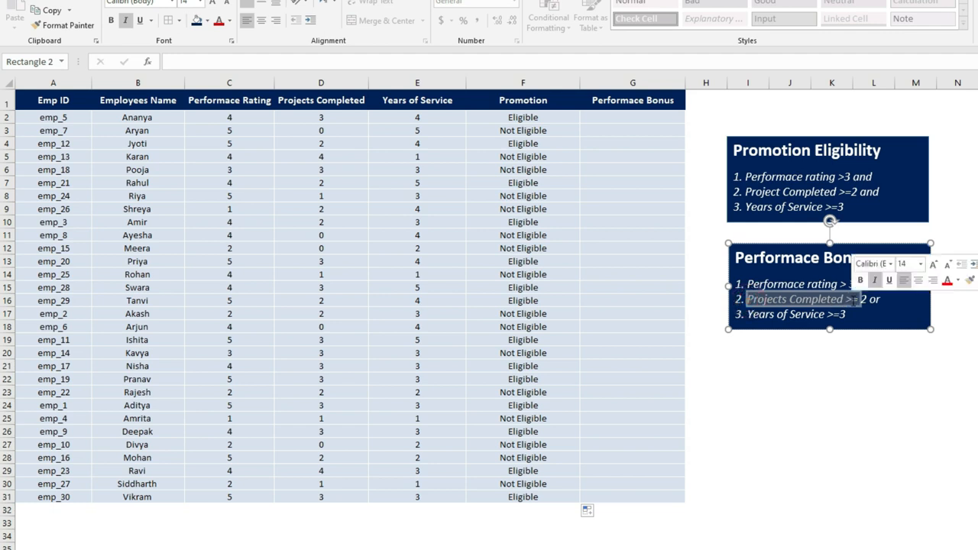
{"action": "left_click", "coordinate": [880, 300]}
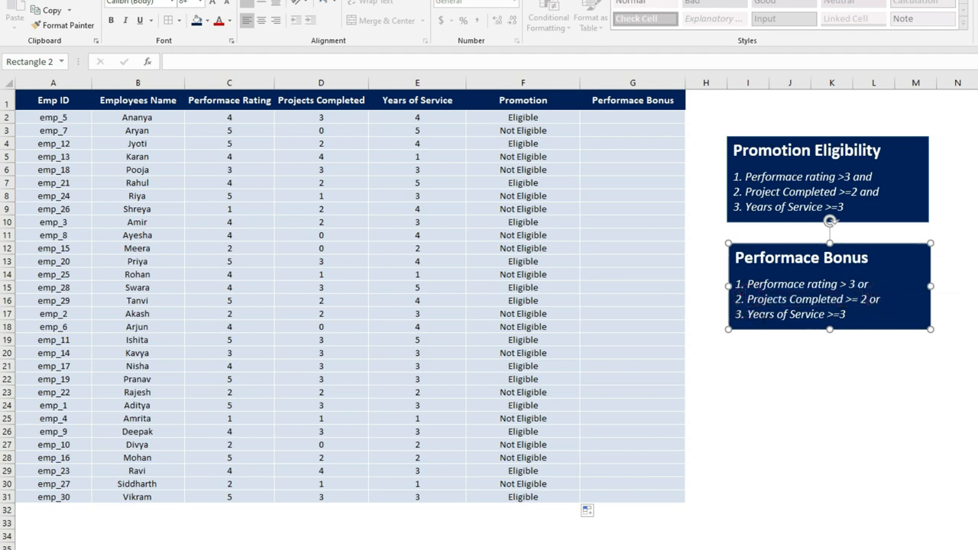
{"action": "left_click_drag", "start_coordinate": [747, 314], "coordinate": [846, 314]}
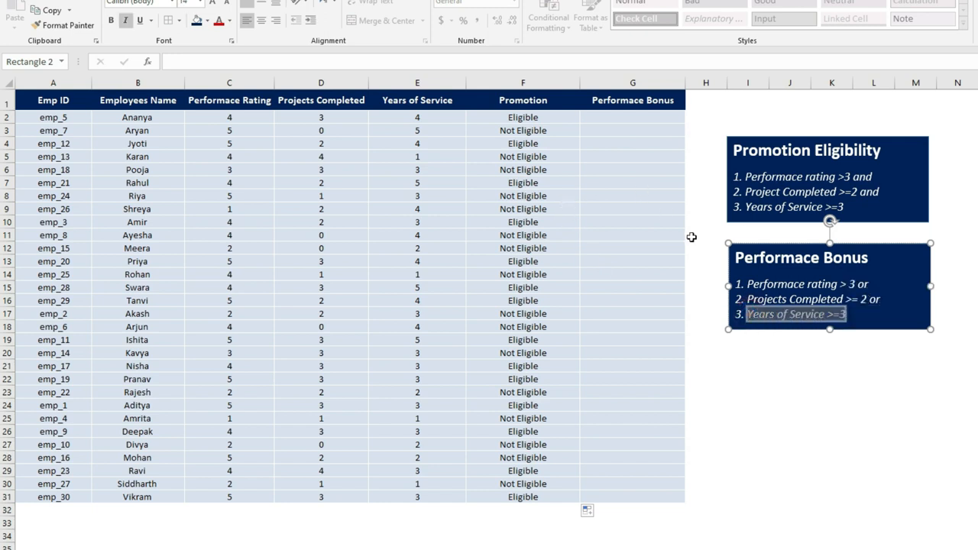
Enter a formula in G2: =IF(OR(C2>3,D2>=2,E2>=3),"Eligible","Not Eligible") for the performance bonus
{"action": "left_click", "coordinate": [648, 120]}
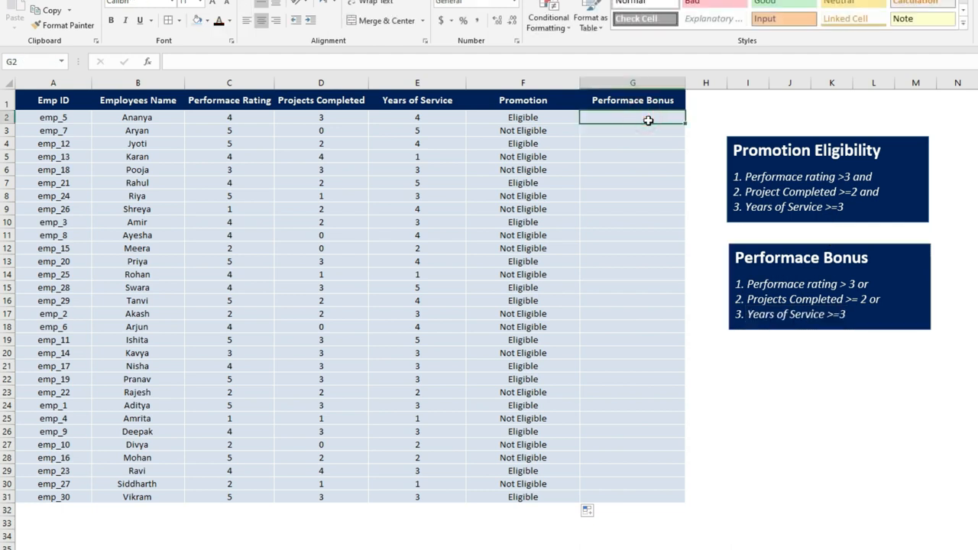
{"action": "type", "text": "="}
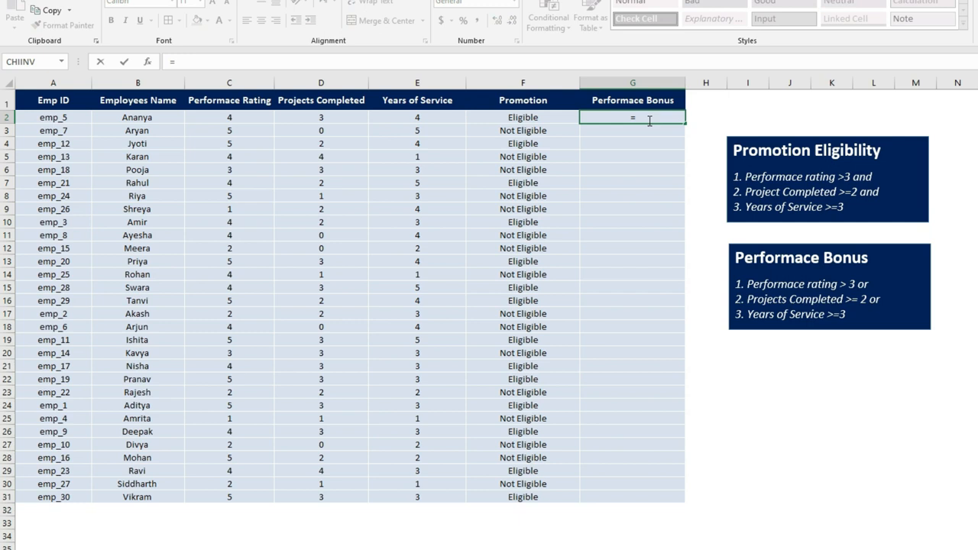
{"action": "type", "text": "if"}
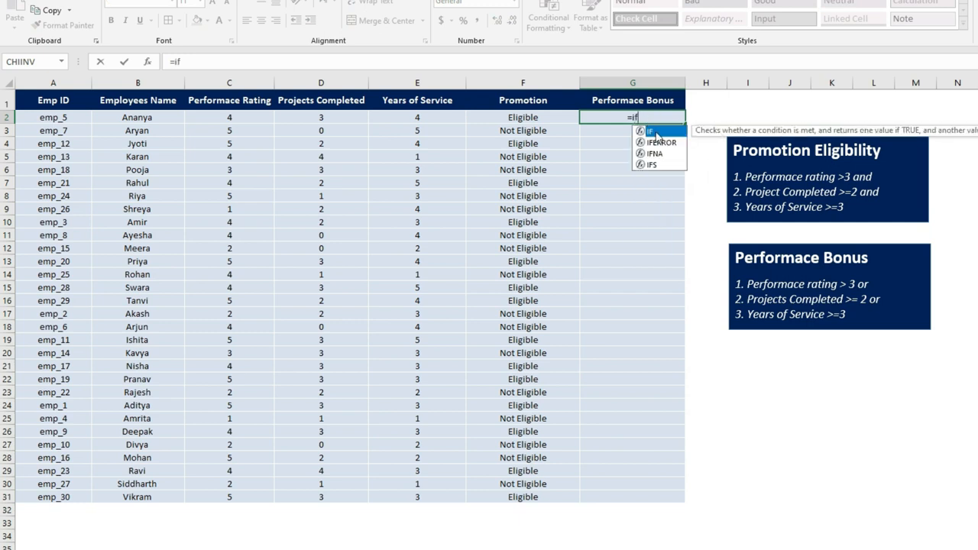
{"action": "double_click", "coordinate": [656, 134]}
{"action": "type", "text": "or"}
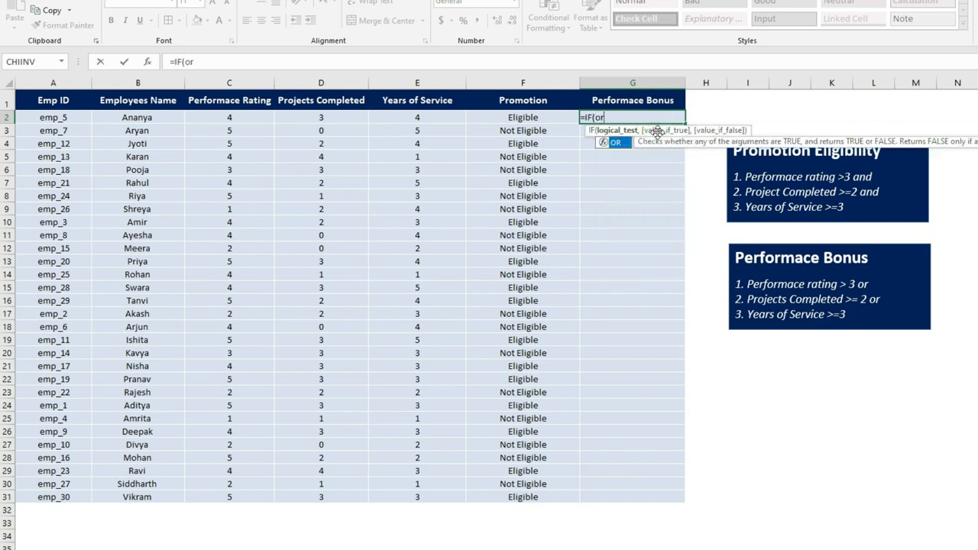
{"action": "double_click", "coordinate": [613, 143]}
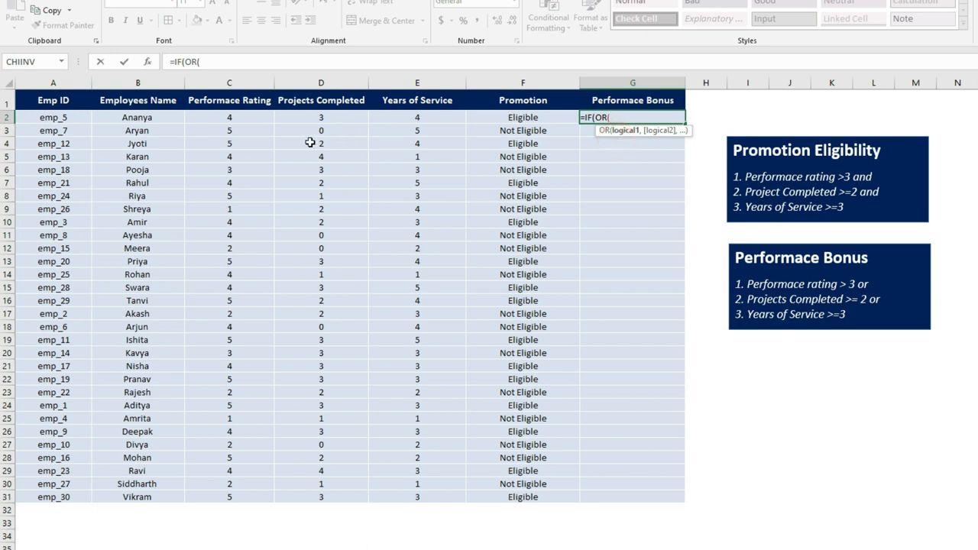
{"action": "left_click", "coordinate": [250, 115]}
{"action": "type", "text": ">3,"}
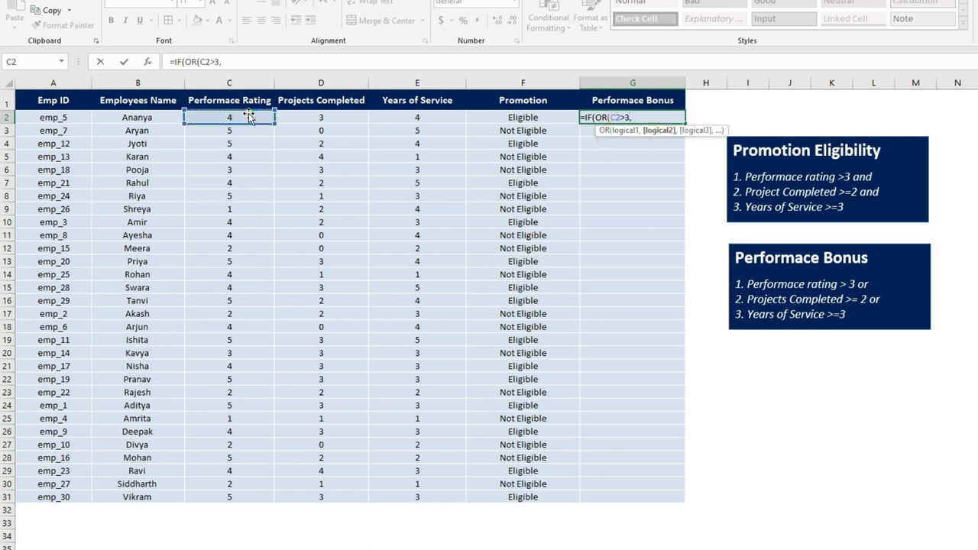
{"action": "left_click", "coordinate": [325, 117]}
{"action": "type", "text": ">="}
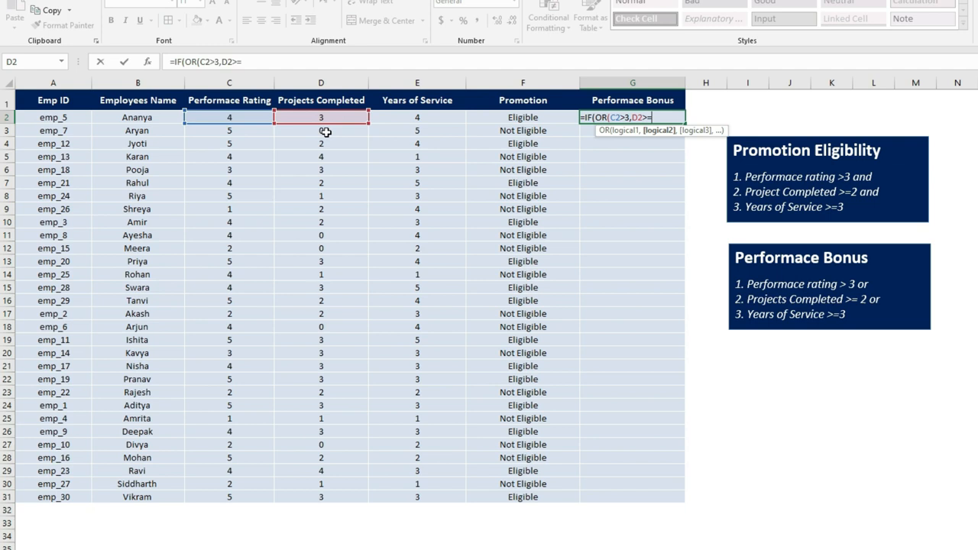
{"action": "type", "text": "2,"}
{"action": "left_click", "coordinate": [419, 117]}
{"action": "type", "text": ">=3"}
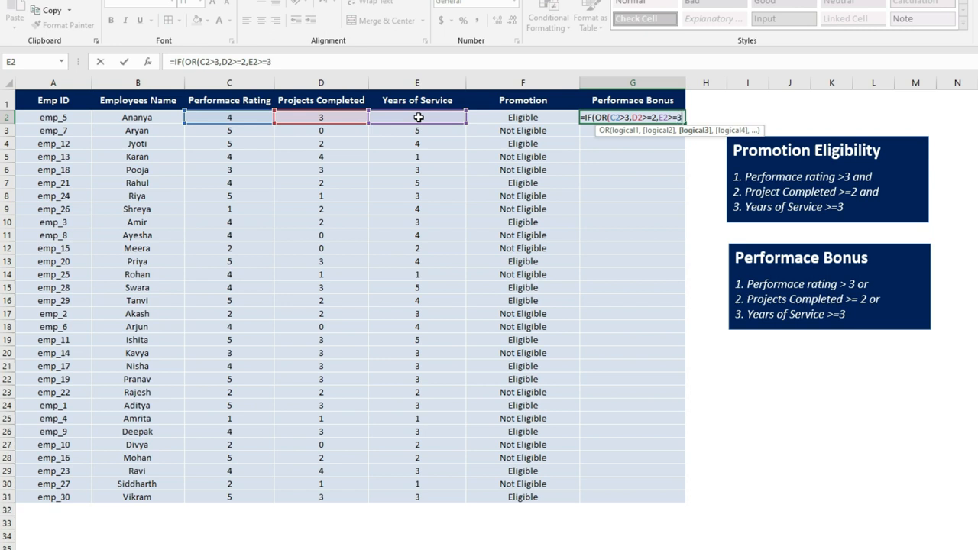
{"action": "type", "text": "),\"Eligibl"}
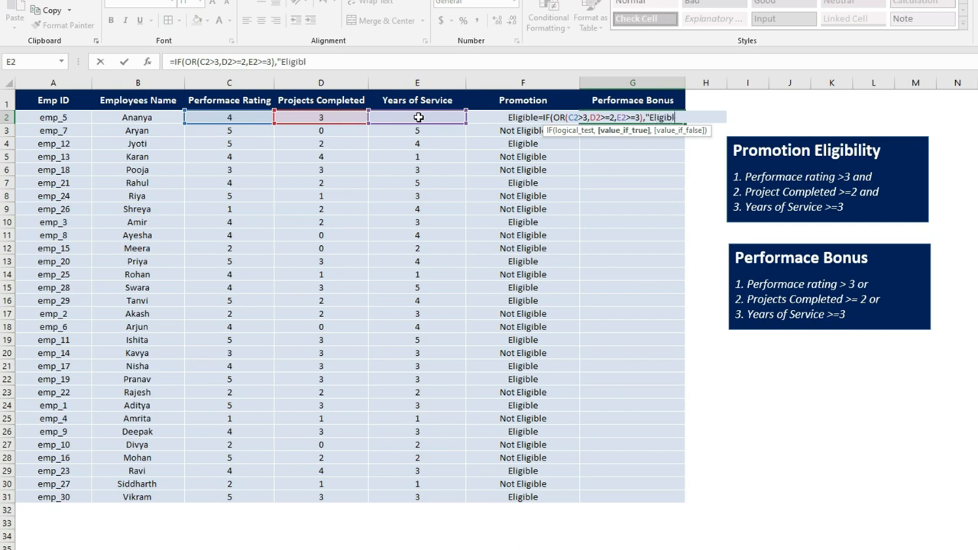
{"action": "type", "text": "e\","}
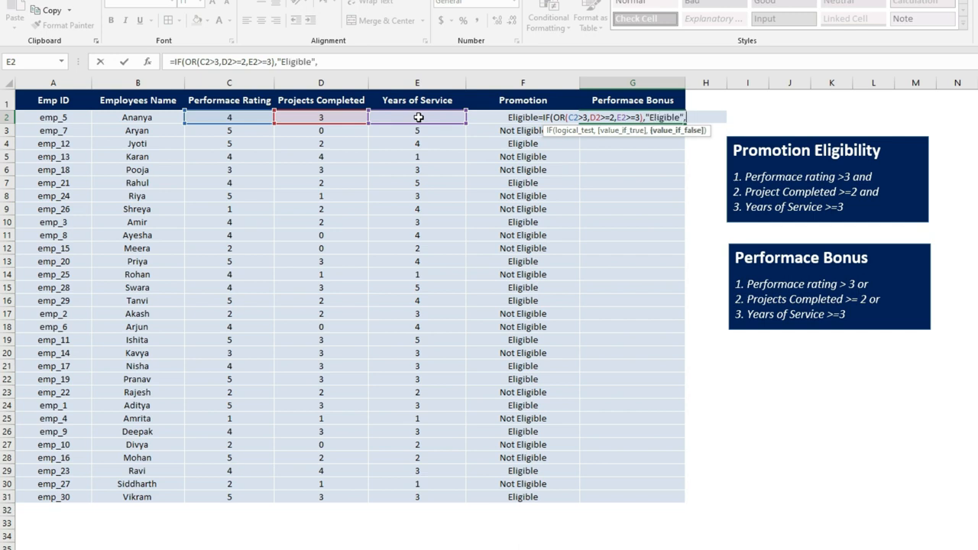
{"action": "type", "text": "\"Not Eligible\""}
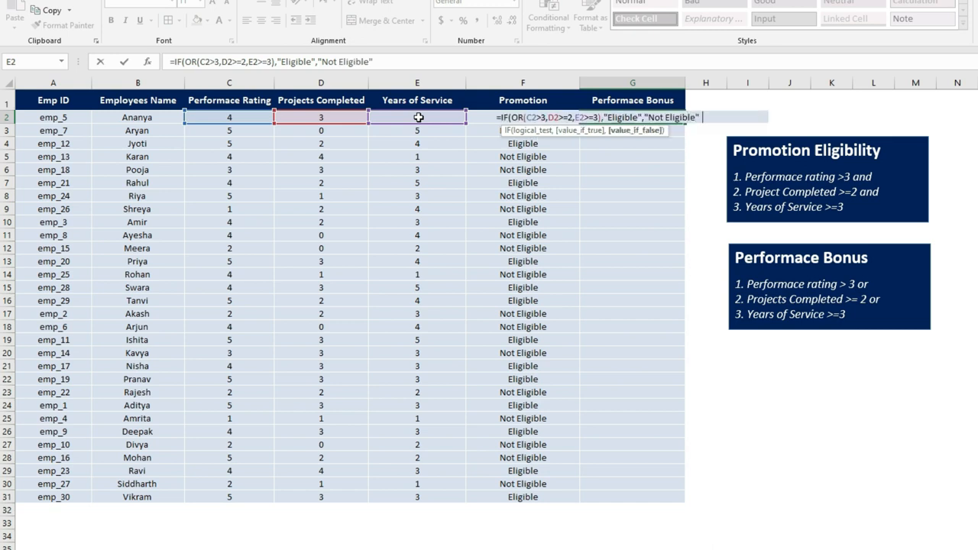
{"action": "type", "text": ")"}
{"action": "key", "text": "Return"}
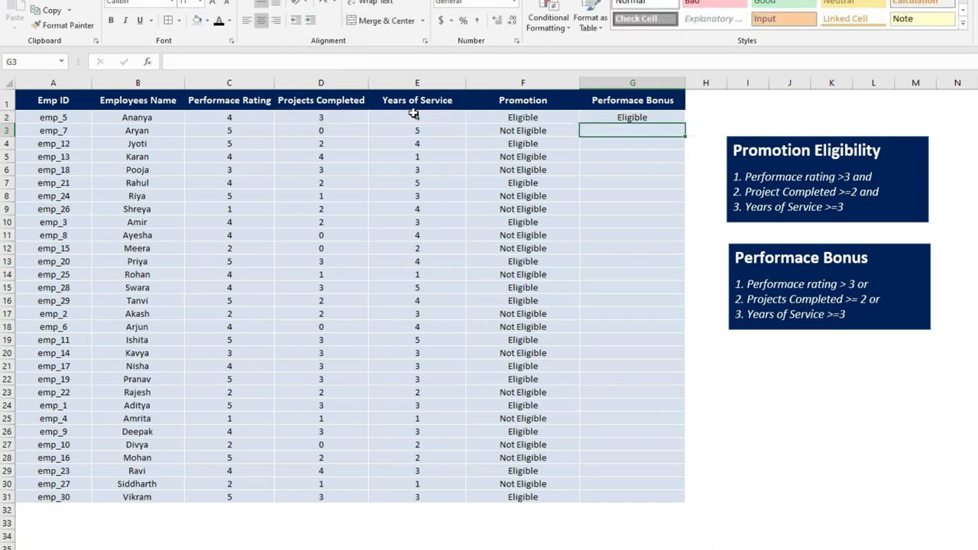
Copy the performance bonus formula from G2 down to row 3
{"action": "left_click", "coordinate": [53, 119]}
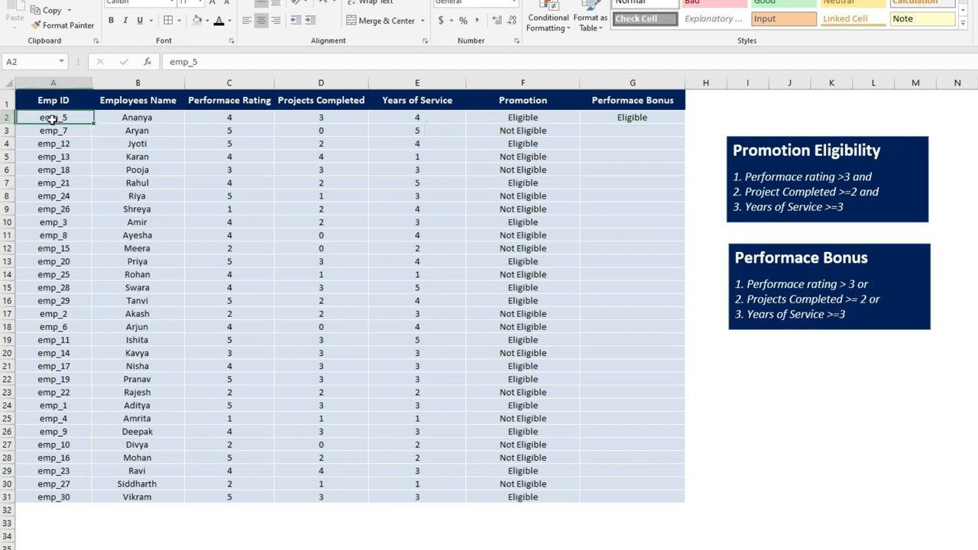
{"action": "left_click", "coordinate": [644, 124]}
{"action": "left_click_drag", "start_coordinate": [686, 124], "coordinate": [686, 136]}
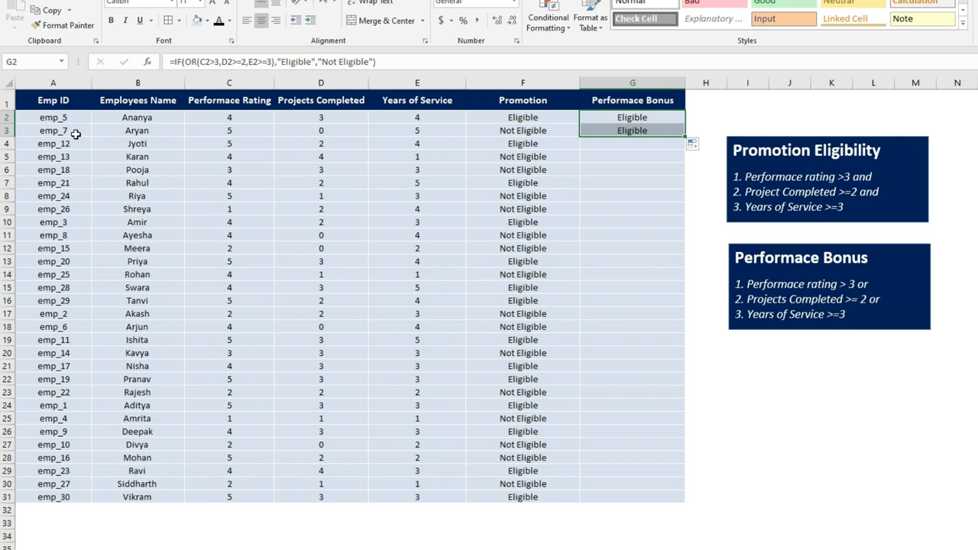
Compare the second employee's rating, projects completed and years of service against the performance bonus rules
{"action": "left_click", "coordinate": [542, 130]}
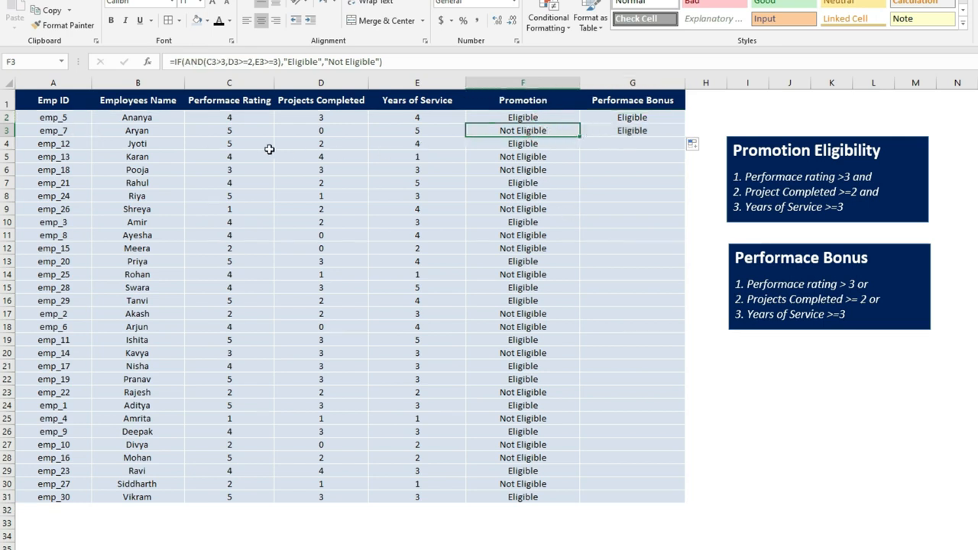
{"action": "left_click", "coordinate": [253, 132]}
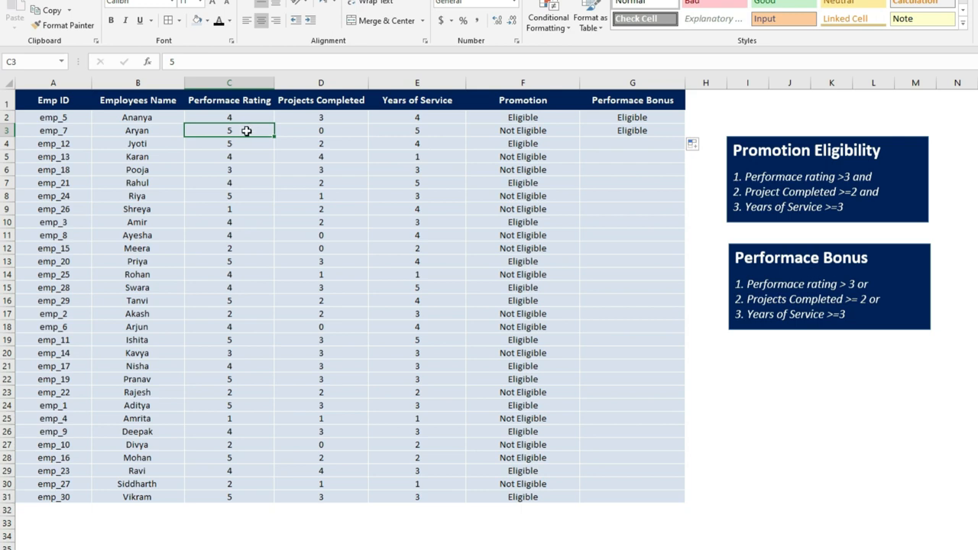
{"action": "left_click", "coordinate": [319, 131]}
{"action": "left_click", "coordinate": [251, 131]}
{"action": "left_click", "coordinate": [339, 131]}
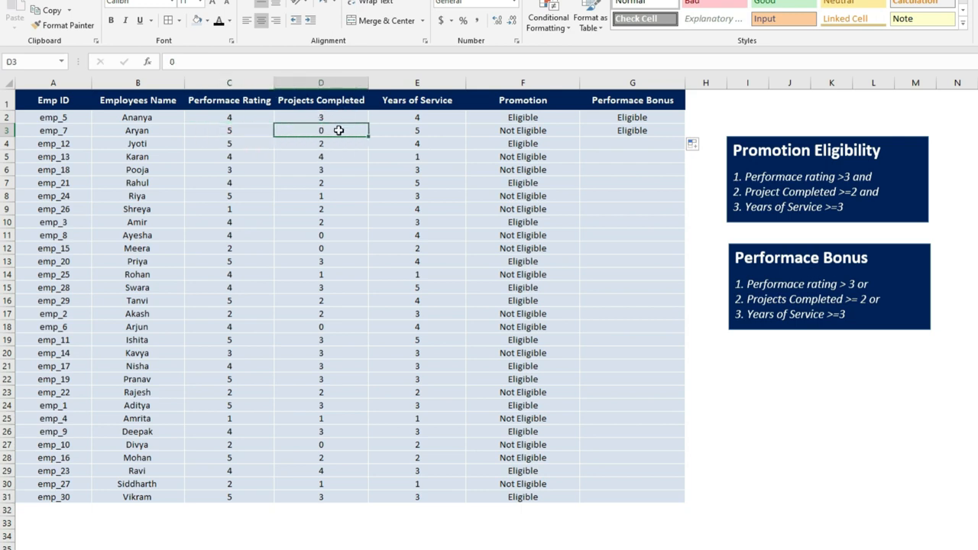
{"action": "left_click", "coordinate": [422, 131]}
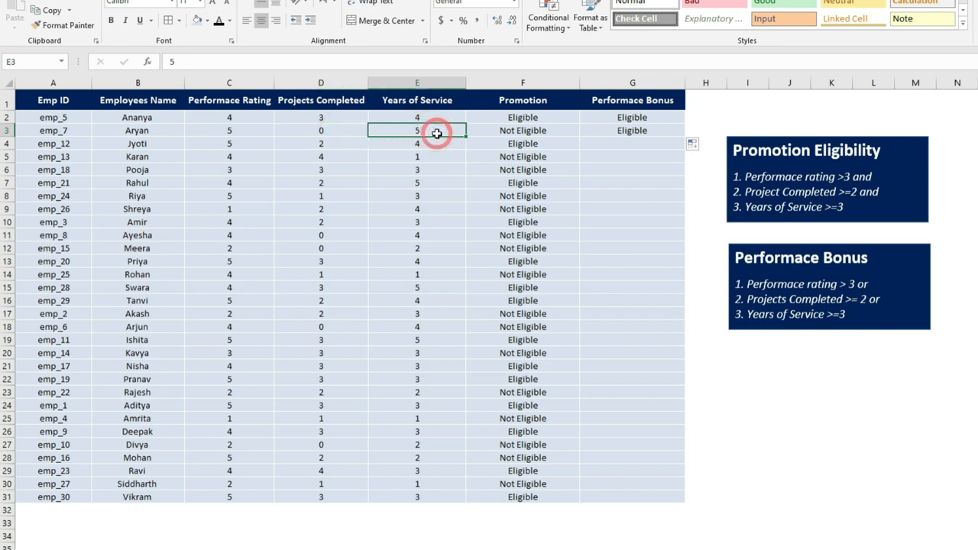
{"action": "left_click", "coordinate": [250, 131]}
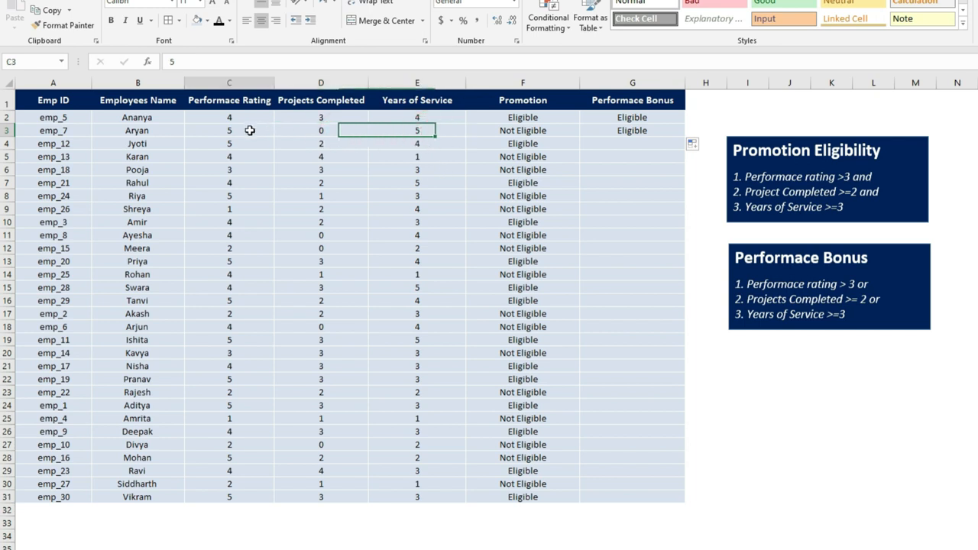
{"action": "left_click", "coordinate": [394, 129]}
{"action": "left_click", "coordinate": [332, 130]}
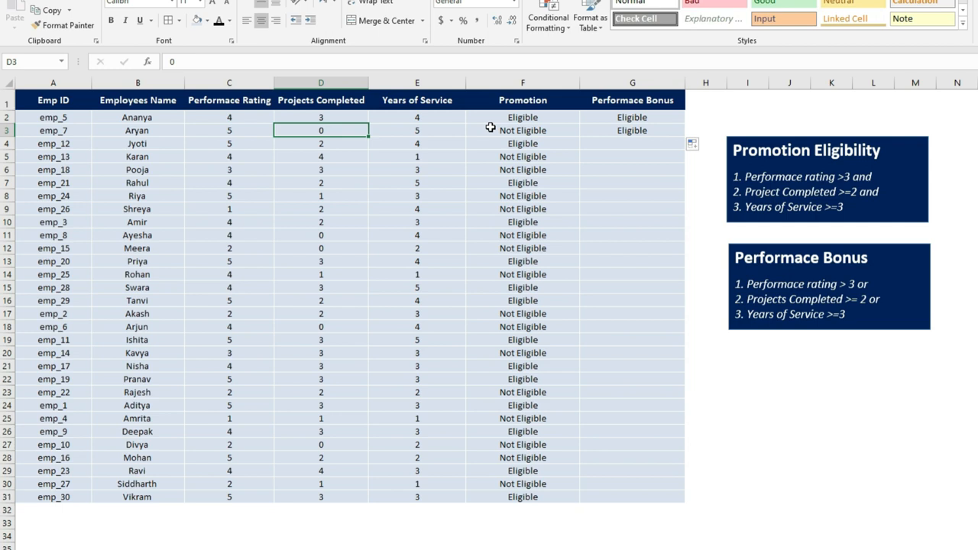
Copy the performance bonus formula down the Performace Bonus column through row 31
{"action": "left_click", "coordinate": [625, 130]}
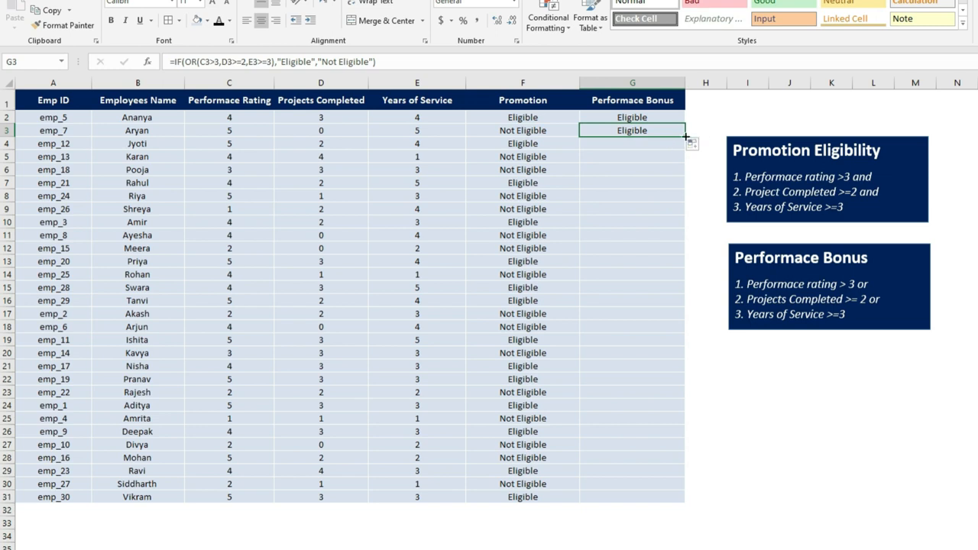
{"action": "left_click_drag", "start_coordinate": [686, 136], "coordinate": [681, 501]}
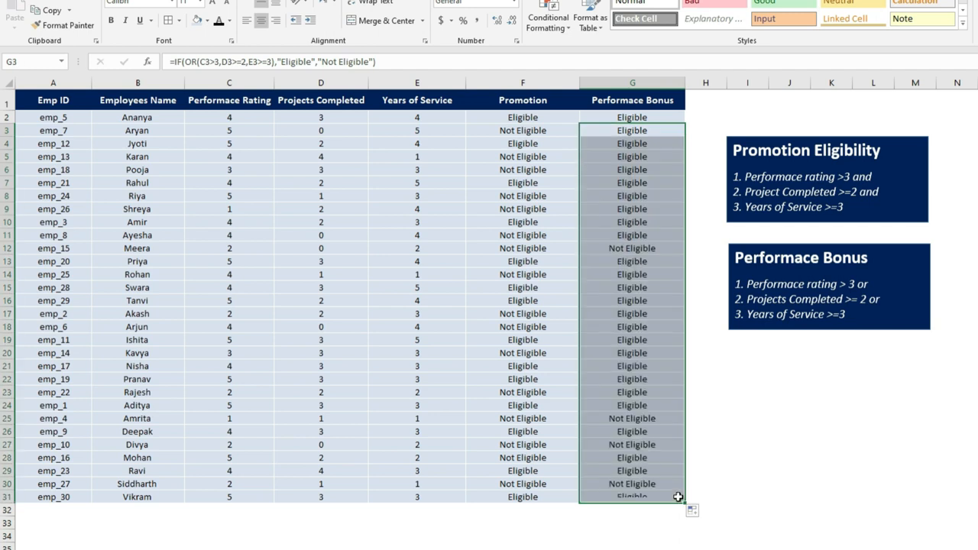
{"action": "left_click", "coordinate": [712, 383]}
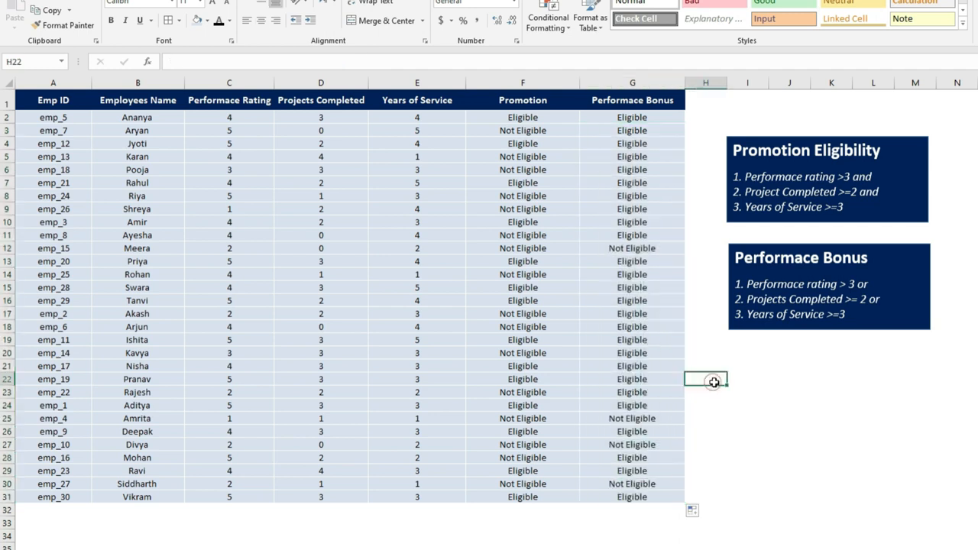
Check the row 12 employee's rating, projects and years values against the Not Eligible bonus result
{"action": "left_click", "coordinate": [594, 247]}
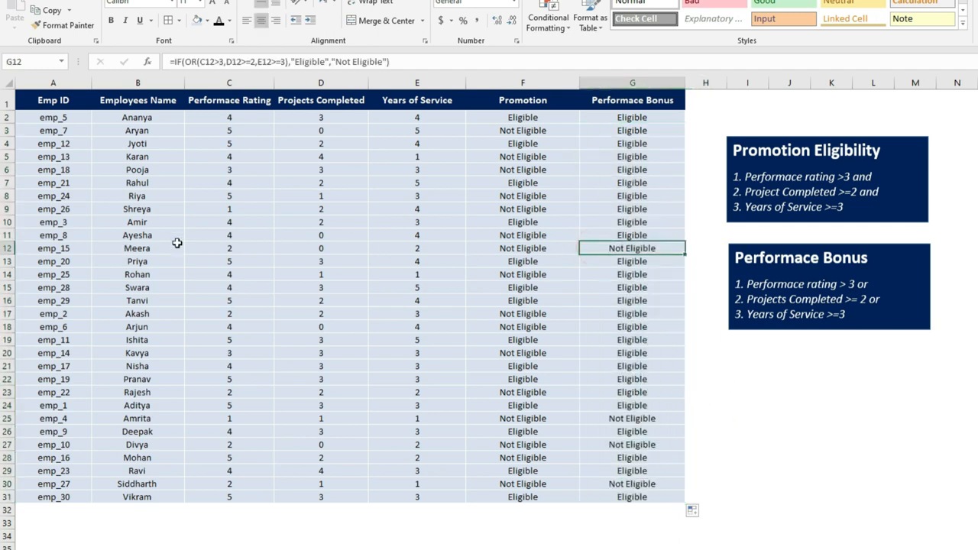
{"action": "left_click", "coordinate": [67, 248]}
{"action": "left_click", "coordinate": [589, 247]}
{"action": "left_click", "coordinate": [246, 245]}
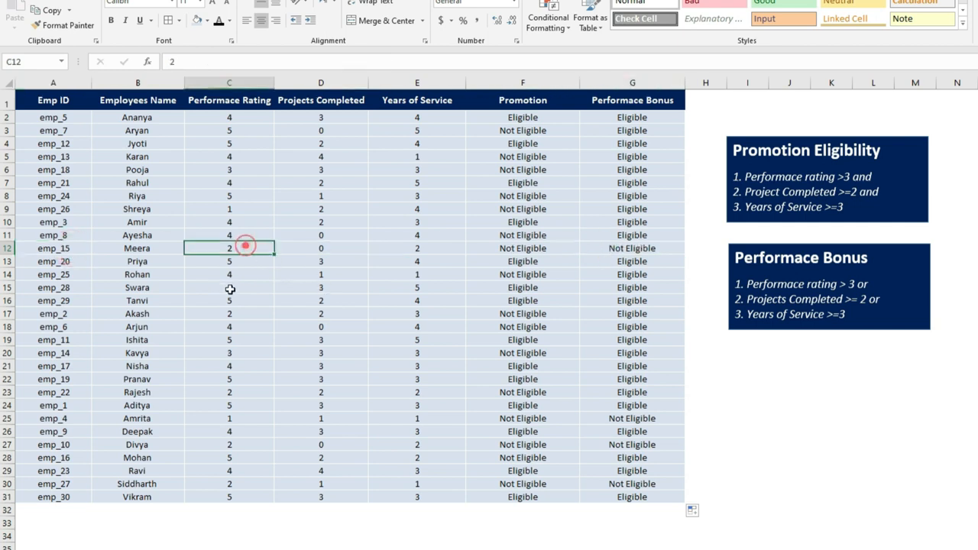
{"action": "left_click", "coordinate": [236, 247]}
{"action": "left_click", "coordinate": [332, 246]}
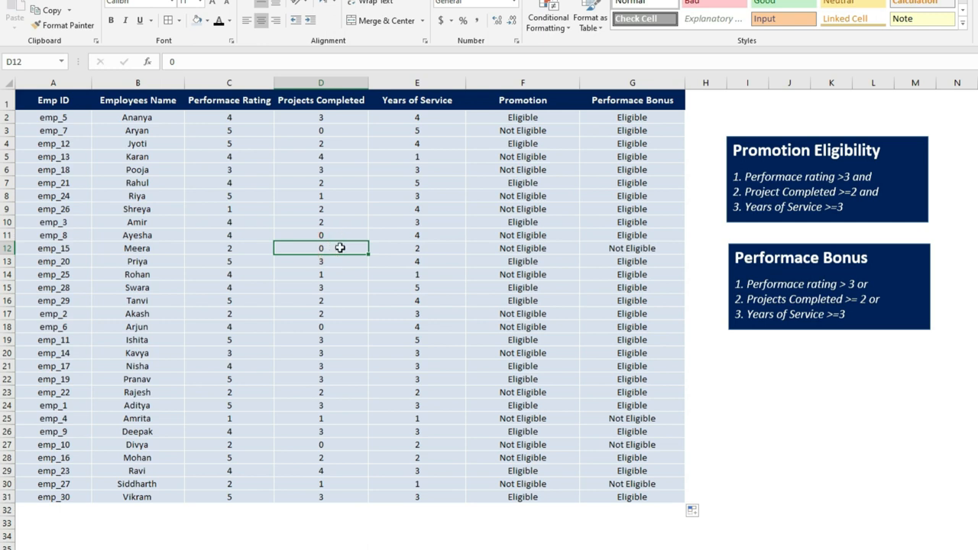
{"action": "left_click", "coordinate": [337, 248]}
{"action": "left_click", "coordinate": [413, 248]}
{"action": "left_click", "coordinate": [413, 248]}
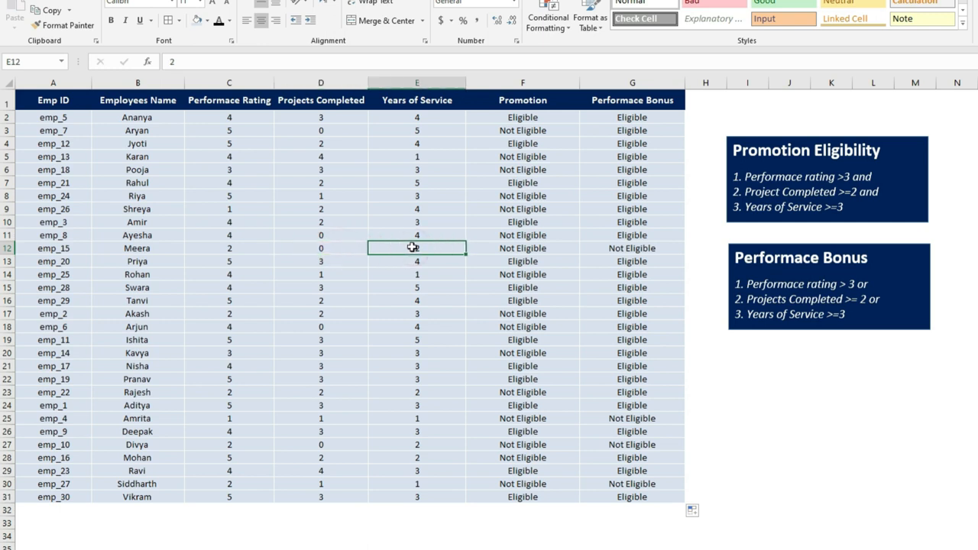
{"action": "left_click_drag", "start_coordinate": [230, 248], "coordinate": [437, 247]}
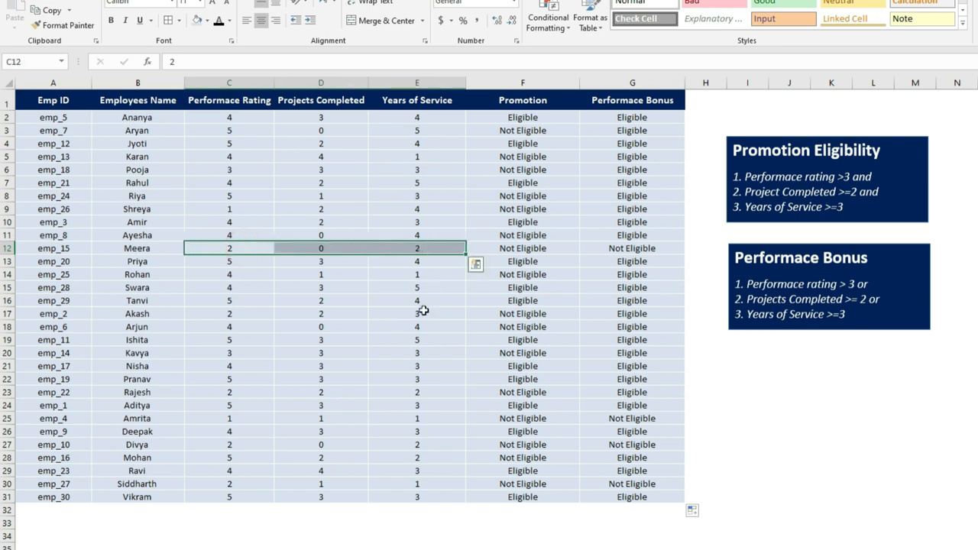
{"action": "left_click", "coordinate": [607, 249]}
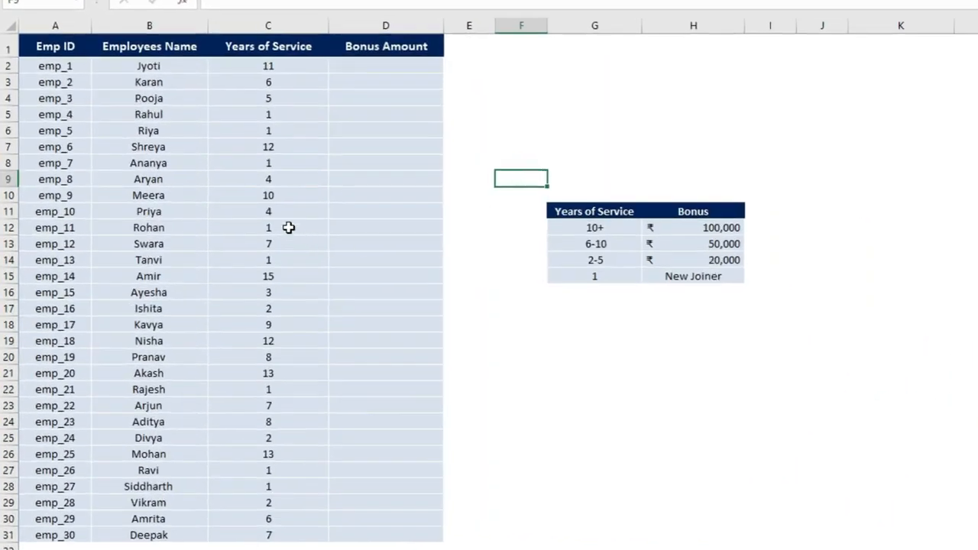
Review the employee years-of-service table and the bonus slab table on the next sheet
{"action": "left_click", "coordinate": [44, 50]}
{"action": "mouse_move", "coordinate": [44, 46]}
{"action": "left_mouse_down"}
{"action": "mouse_move", "coordinate": [157, 58]}
{"action": "mouse_move", "coordinate": [161, 431]}
{"action": "mouse_move", "coordinate": [176, 535]}
{"action": "left_mouse_up"}
{"action": "mouse_move", "coordinate": [263, 46]}
{"action": "left_mouse_down"}
{"action": "mouse_move", "coordinate": [258, 40]}
{"action": "mouse_move", "coordinate": [289, 531]}
{"action": "left_mouse_up"}
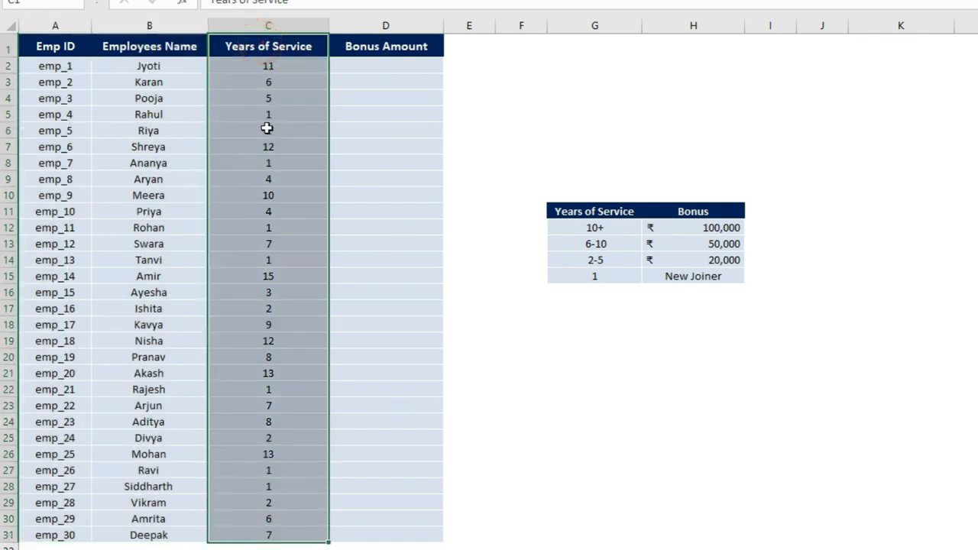
{"action": "left_click_drag", "start_coordinate": [361, 52], "coordinate": [379, 539]}
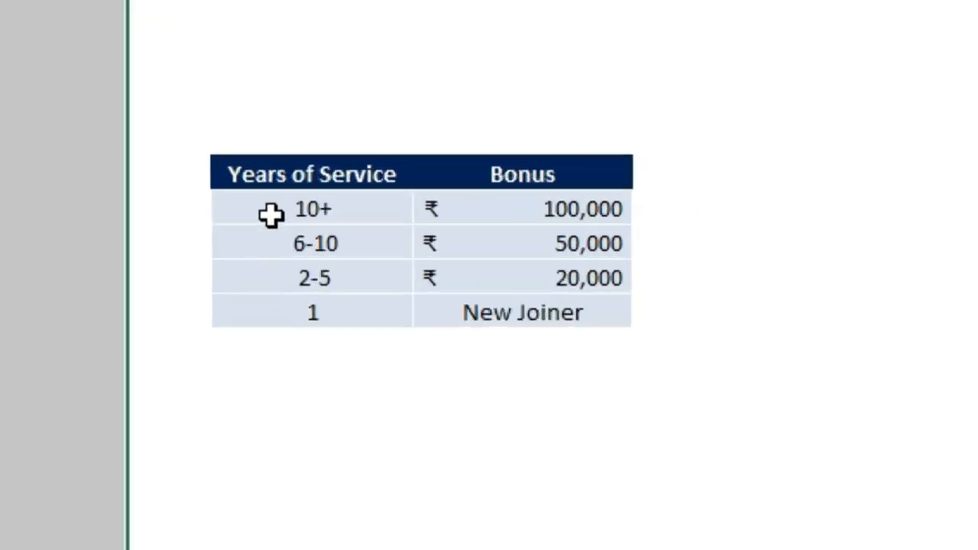
{"action": "left_click", "coordinate": [575, 228]}
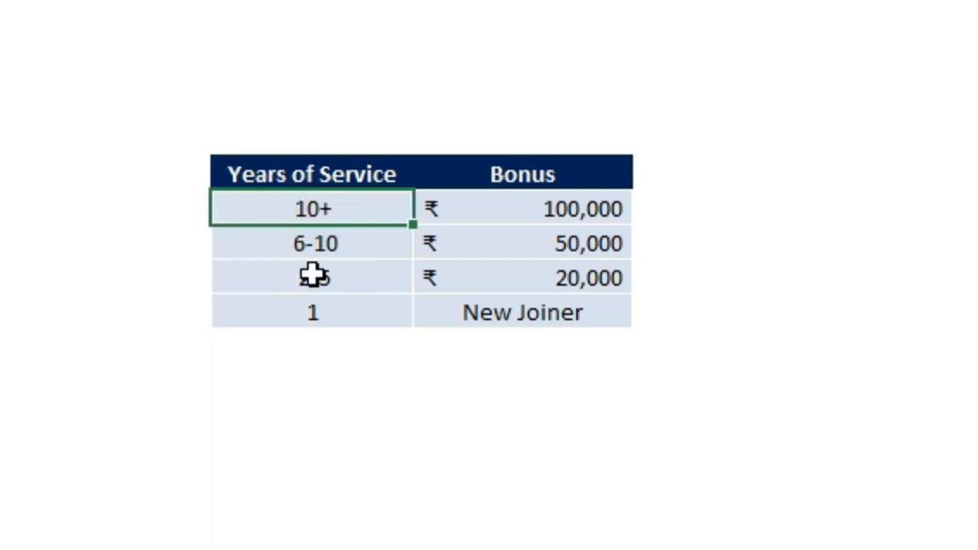
{"action": "left_click", "coordinate": [518, 206]}
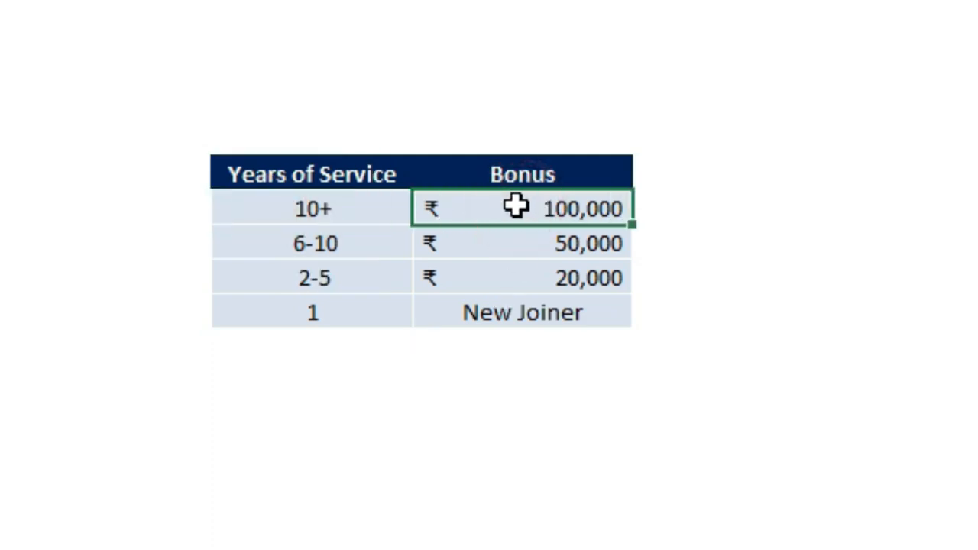
{"action": "left_click", "coordinate": [360, 243]}
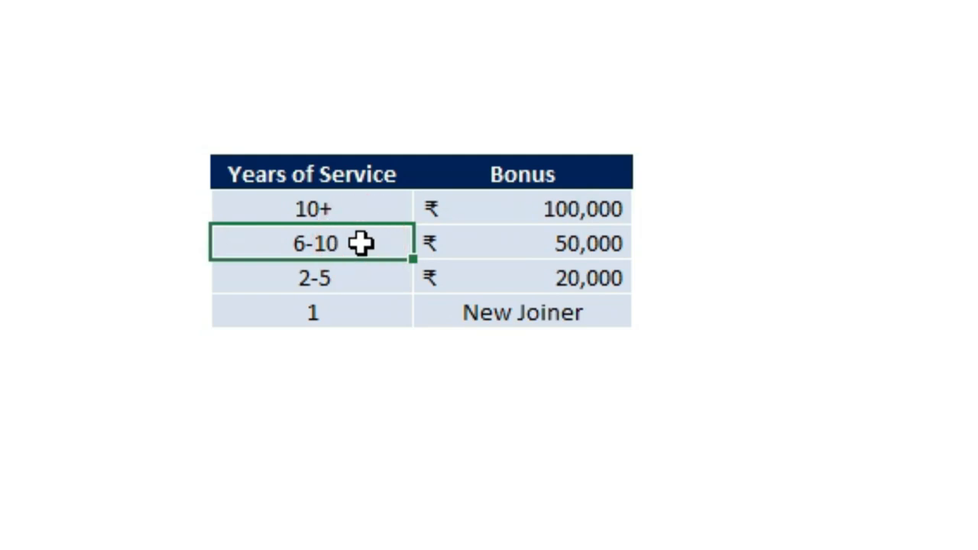